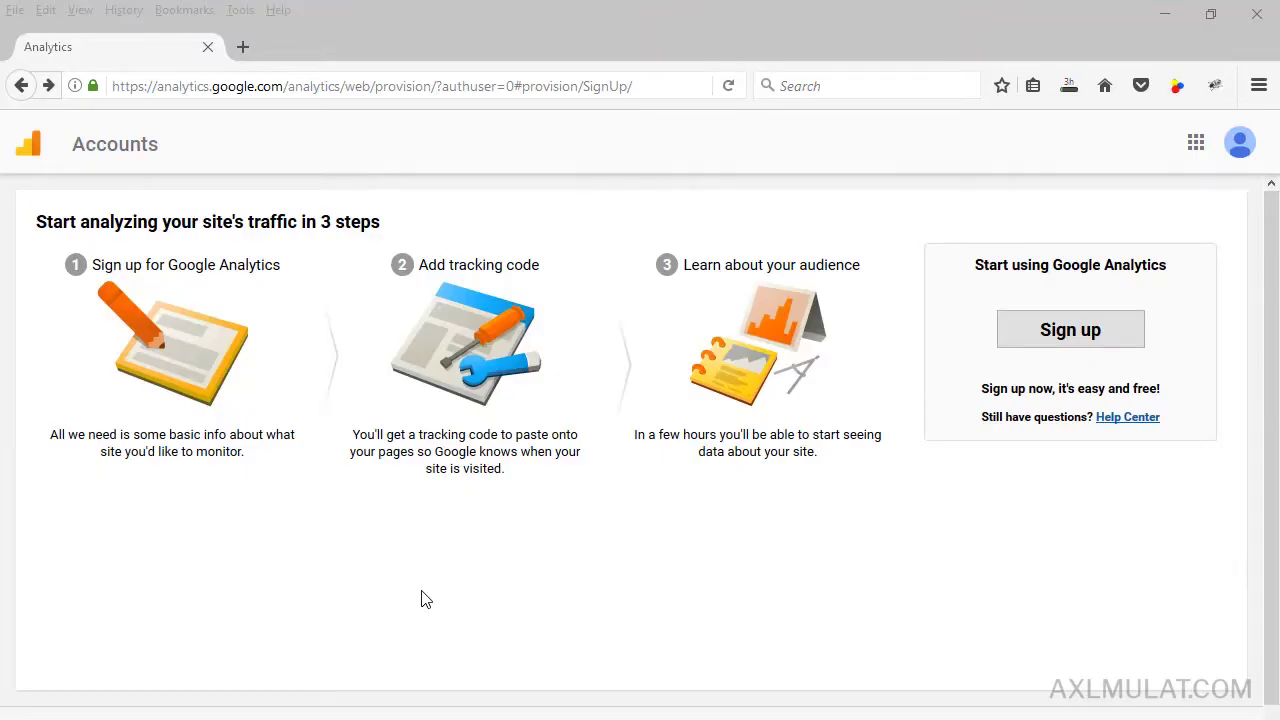
Highlight the analytics.google.com domain in the browser address bar
{"action": "left_click", "coordinate": [290, 86]}
{"action": "double_click", "coordinate": [288, 86]}
{"action": "left_click_drag", "start_coordinate": [287, 86], "coordinate": [88, 86]}
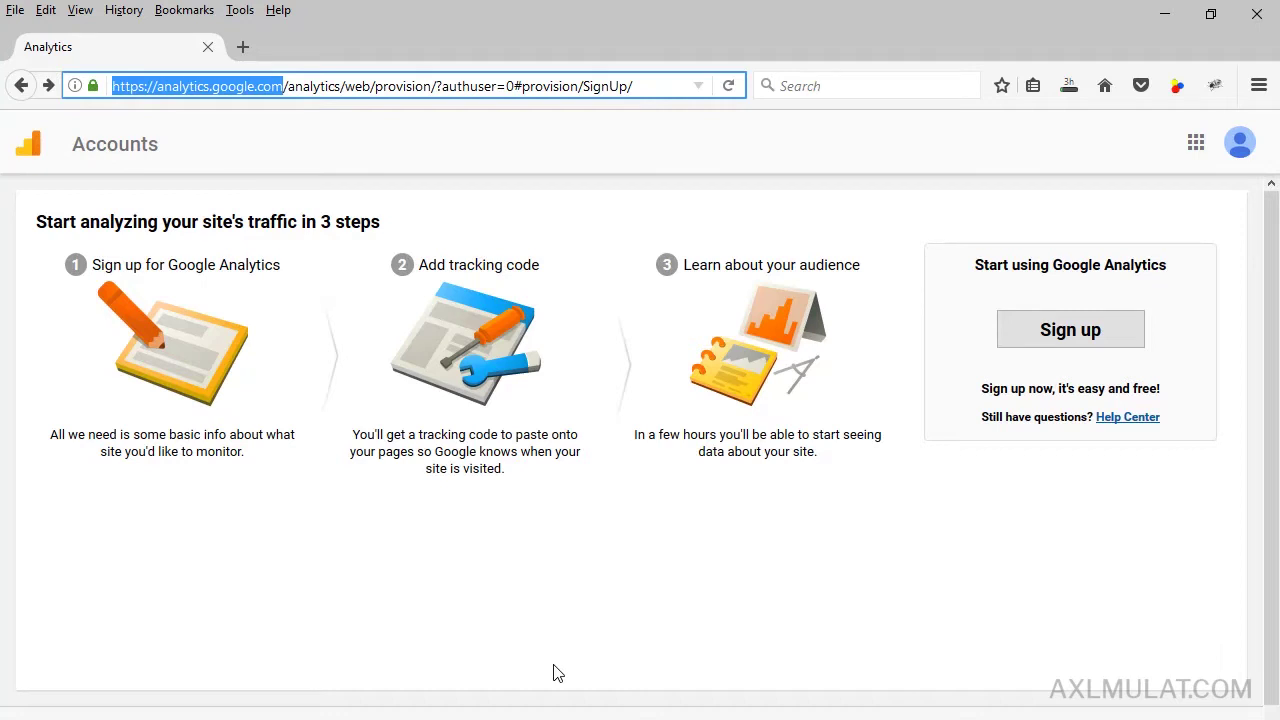
{"action": "left_click", "coordinate": [1050, 338]}
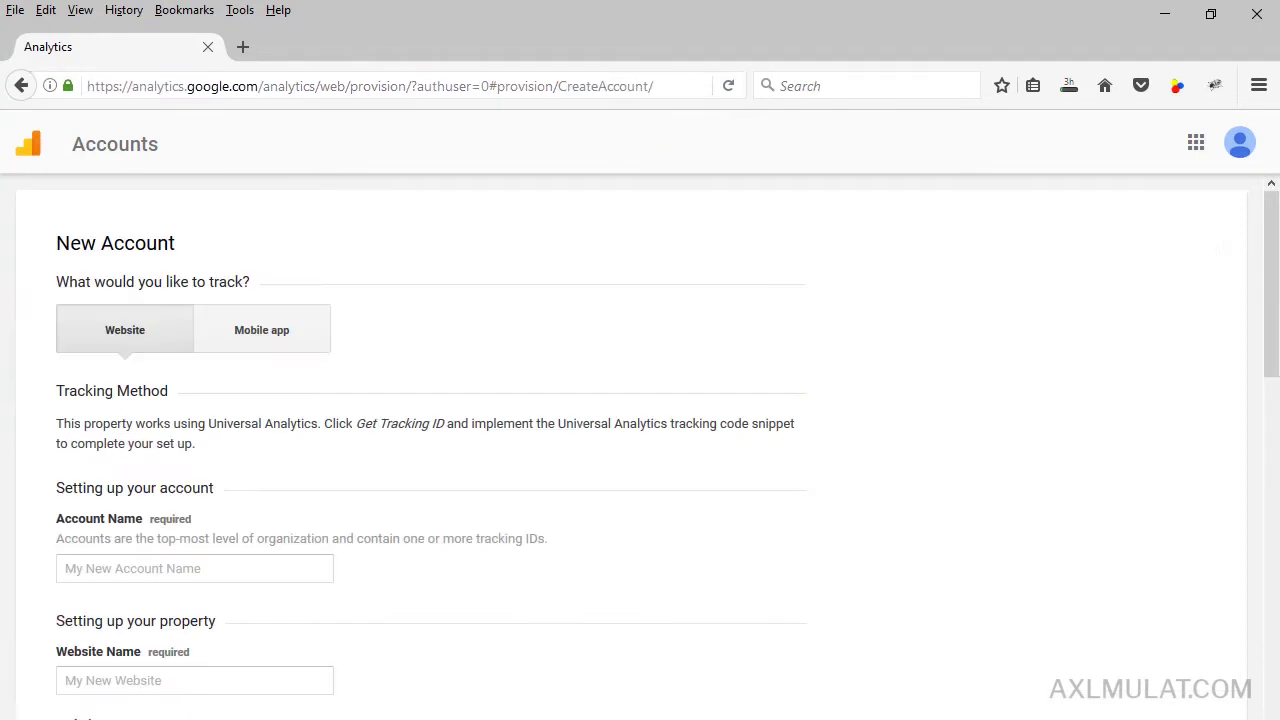
{"action": "scroll", "coordinate": [352, 258], "scroll_direction": "down", "scroll_amount": 2}
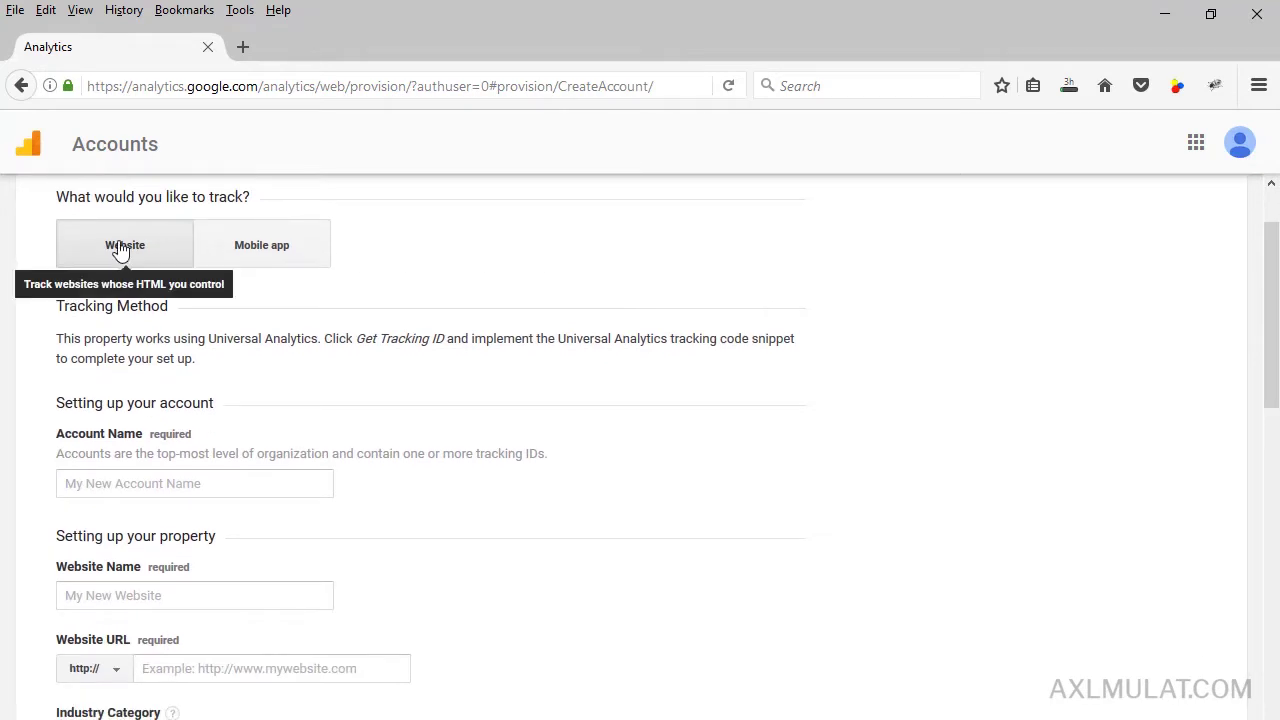
{"action": "left_click", "coordinate": [115, 486]}
{"action": "left_click_drag", "start_coordinate": [1270, 315], "coordinate": [1270, 416]}
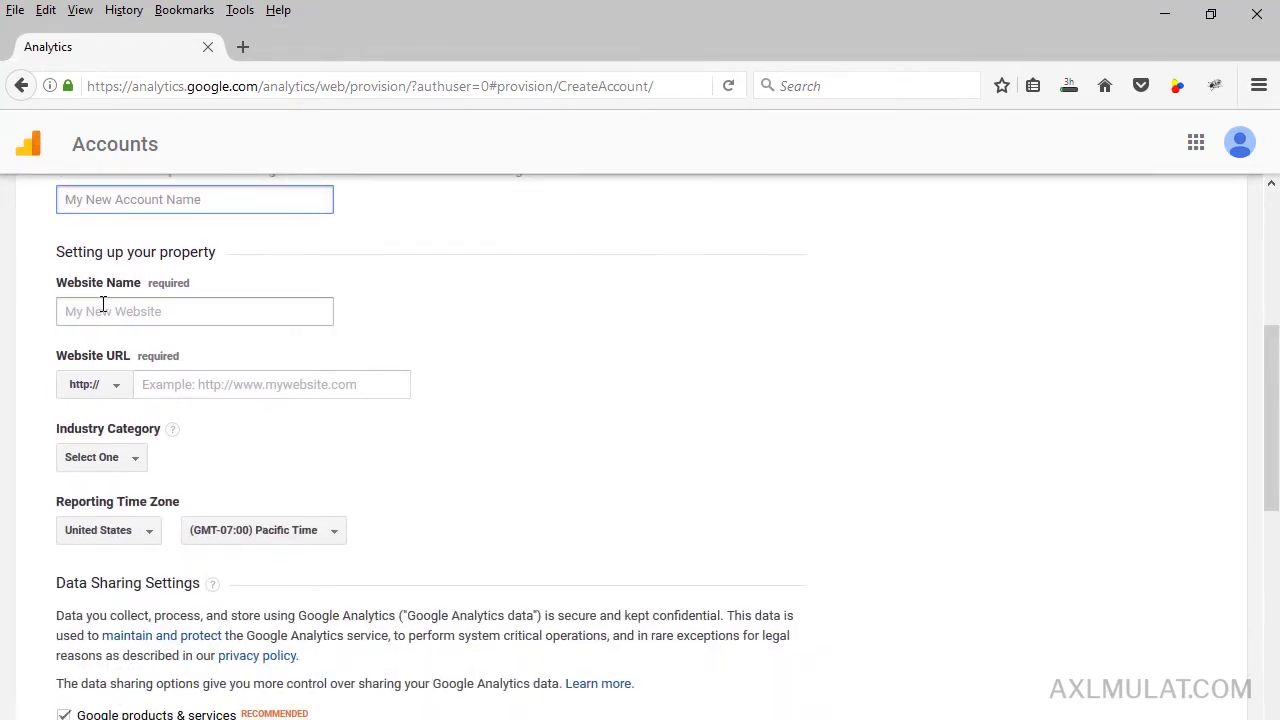
{"action": "left_click", "coordinate": [110, 397]}
{"action": "left_click", "coordinate": [894, 451]}
{"action": "scroll", "coordinate": [512, 500], "scroll_direction": "down", "scroll_amount": 2}
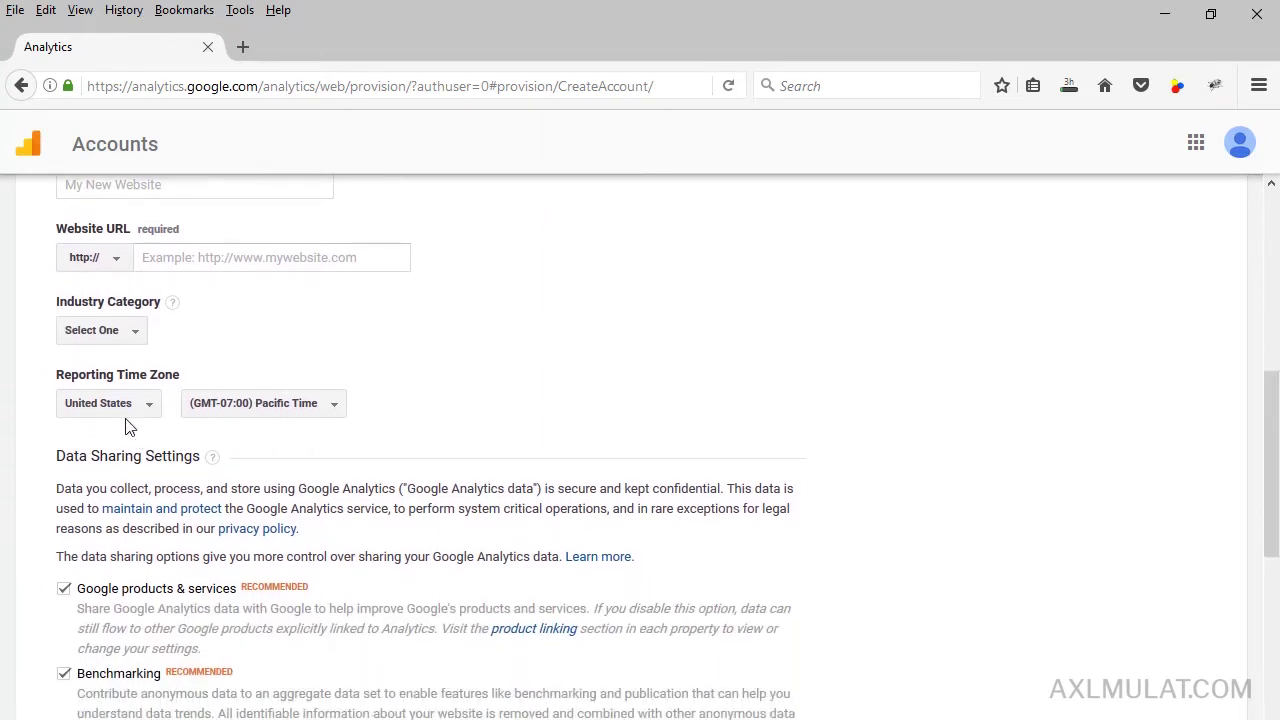
{"action": "scroll", "coordinate": [829, 566], "scroll_direction": "down", "scroll_amount": 5}
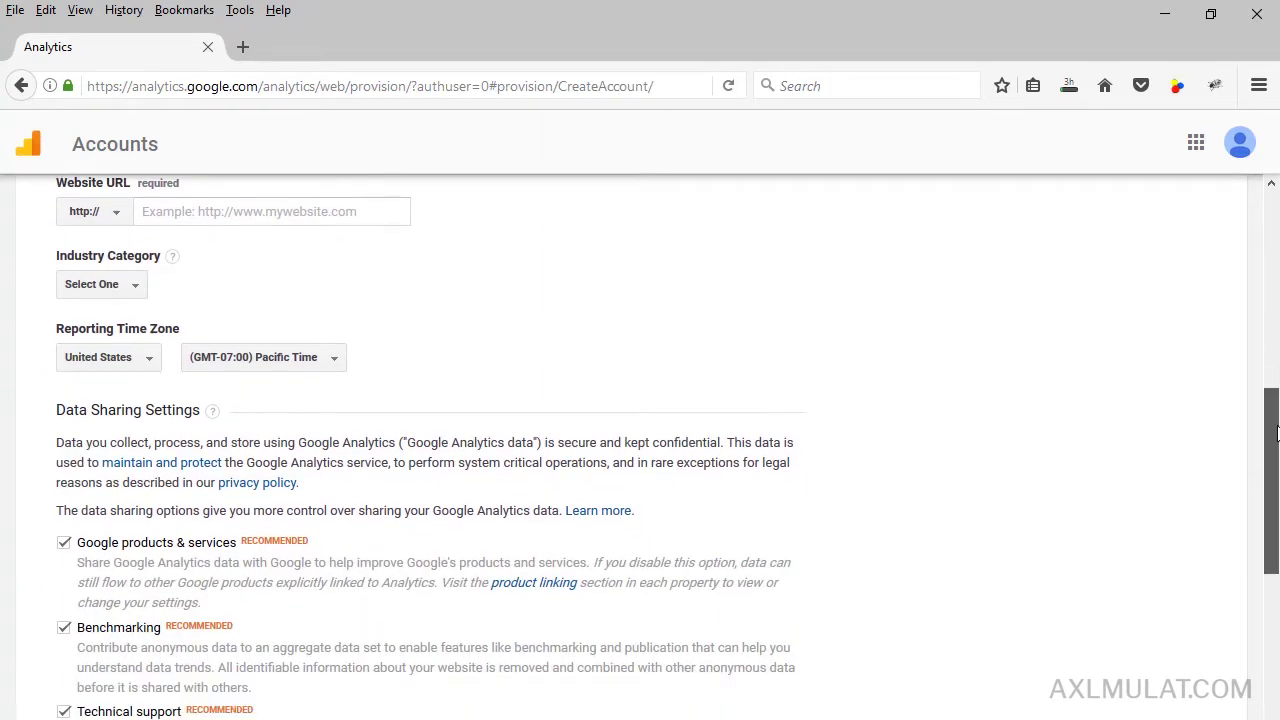
{"action": "left_click", "coordinate": [118, 586]}
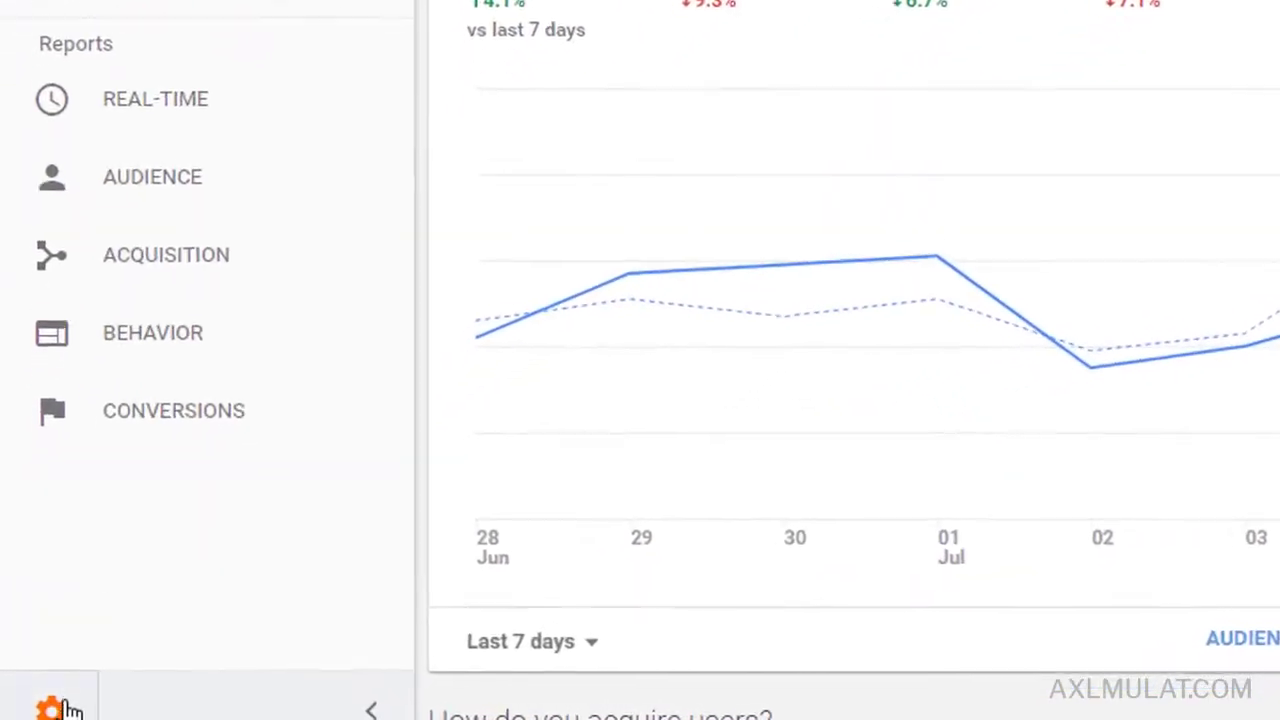
From Admin, choose Create new property in the Property list and scroll through the New Property form
{"action": "left_click", "coordinate": [40, 712]}
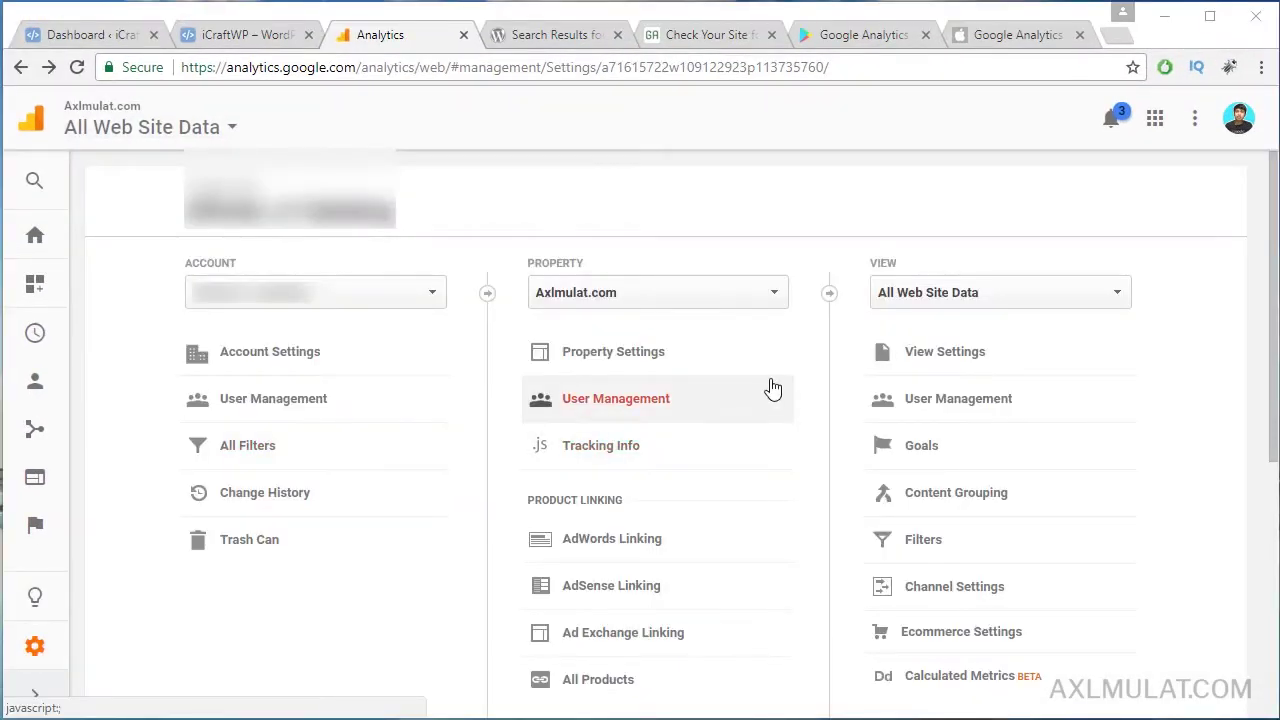
{"action": "left_click", "coordinate": [770, 300]}
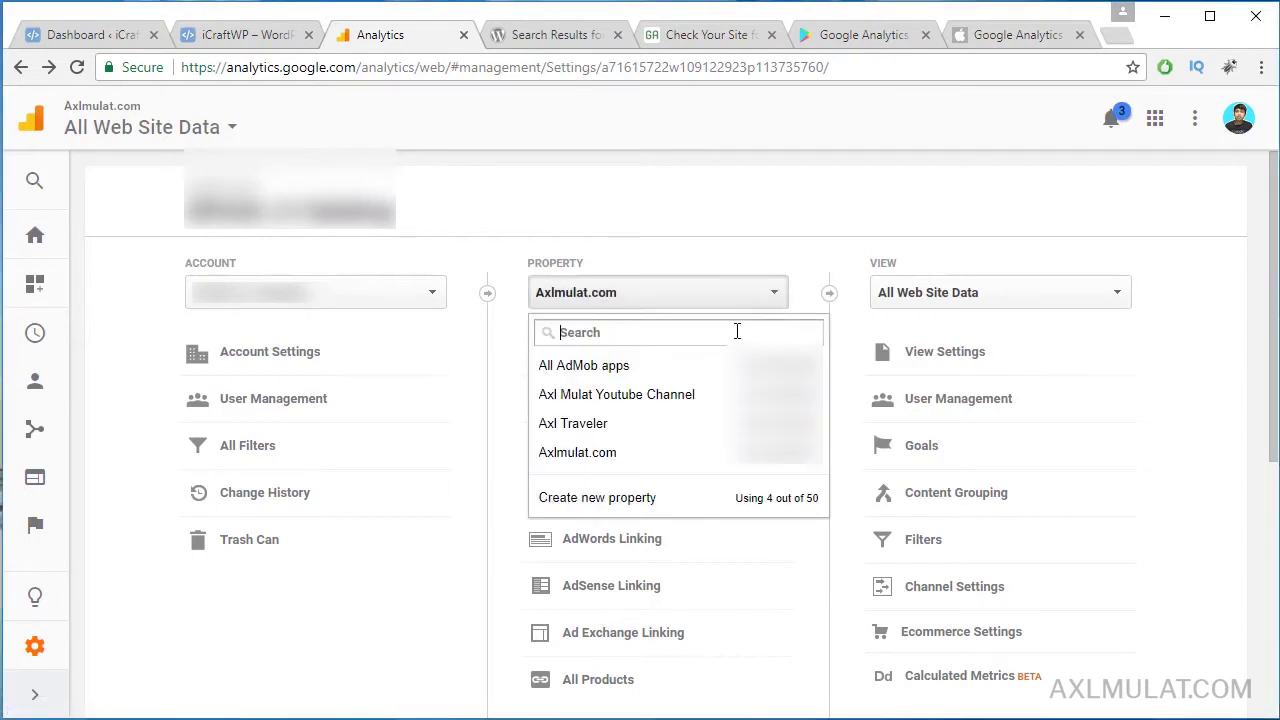
{"action": "left_click", "coordinate": [640, 500]}
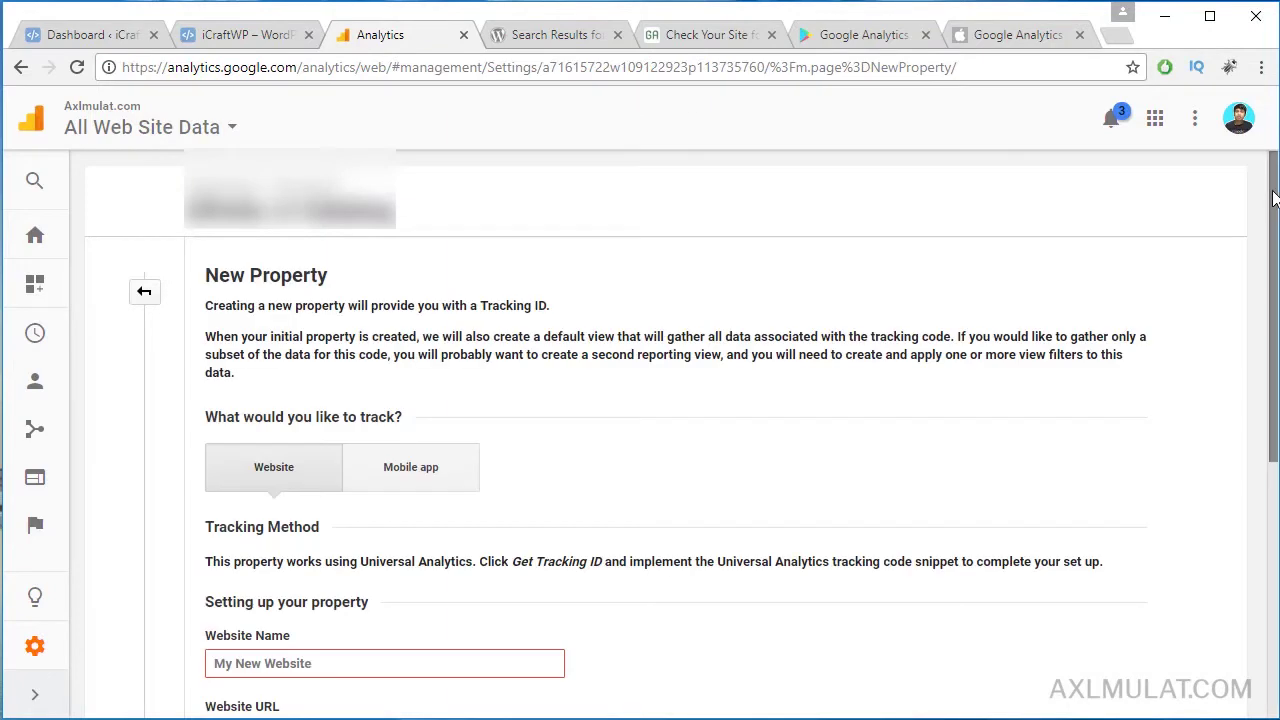
{"action": "left_click_drag", "start_coordinate": [1271, 194], "coordinate": [1273, 245]}
{"action": "scroll", "coordinate": [1273, 245], "scroll_direction": "down", "scroll_amount": 2}
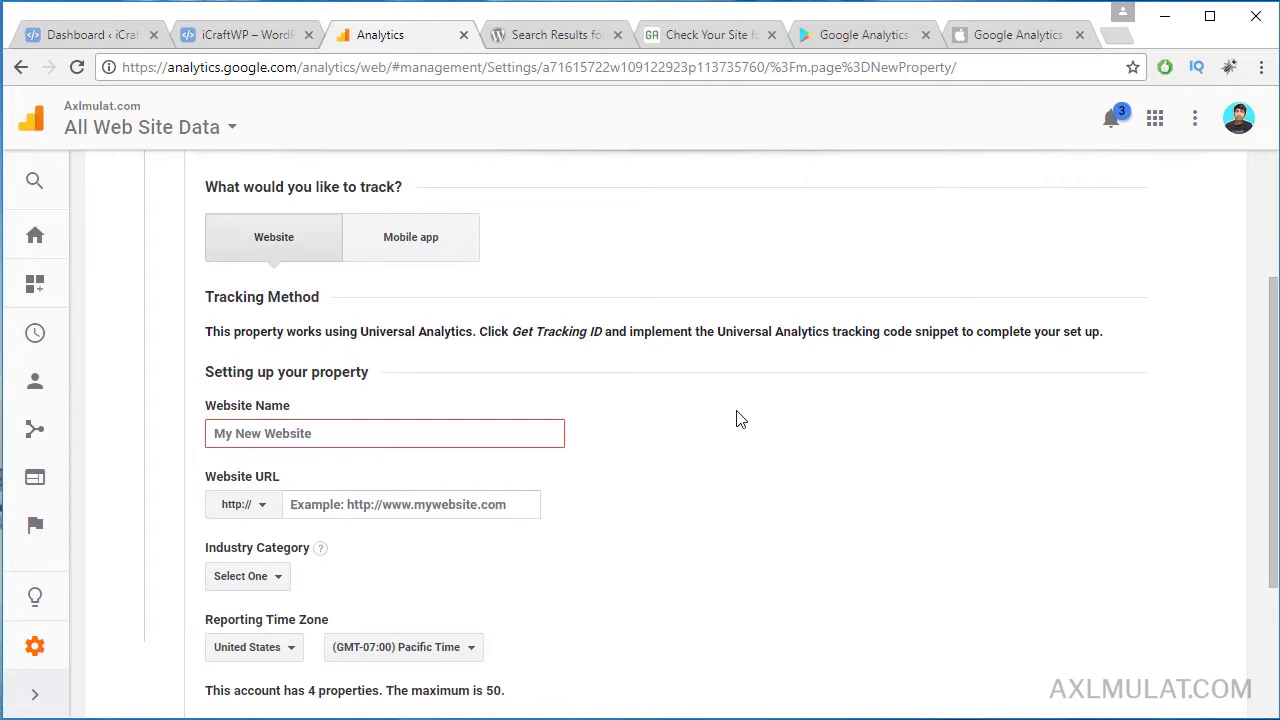
Paste the icraftwp.com address as the website URL and name the property Icraftwp
{"action": "left_click", "coordinate": [207, 36]}
{"action": "left_click", "coordinate": [255, 65]}
{"action": "key", "text": "ctrl+c"}
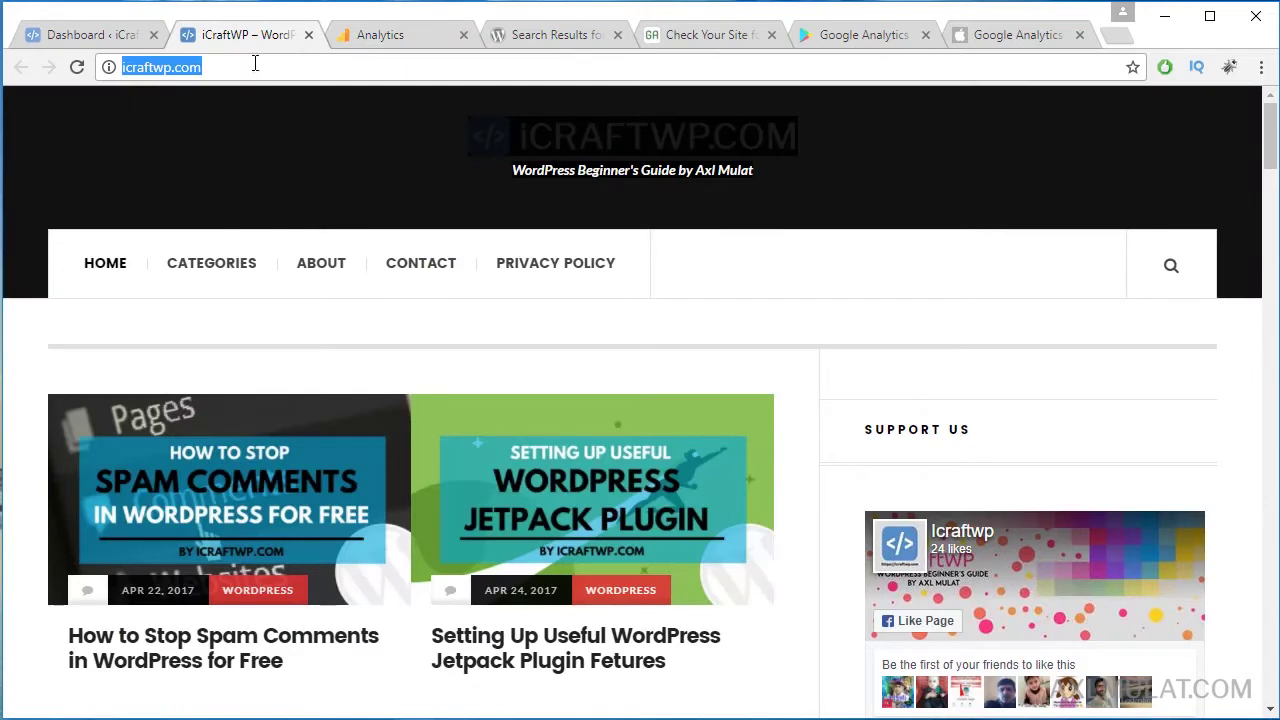
{"action": "left_click", "coordinate": [385, 35]}
{"action": "left_click", "coordinate": [346, 505]}
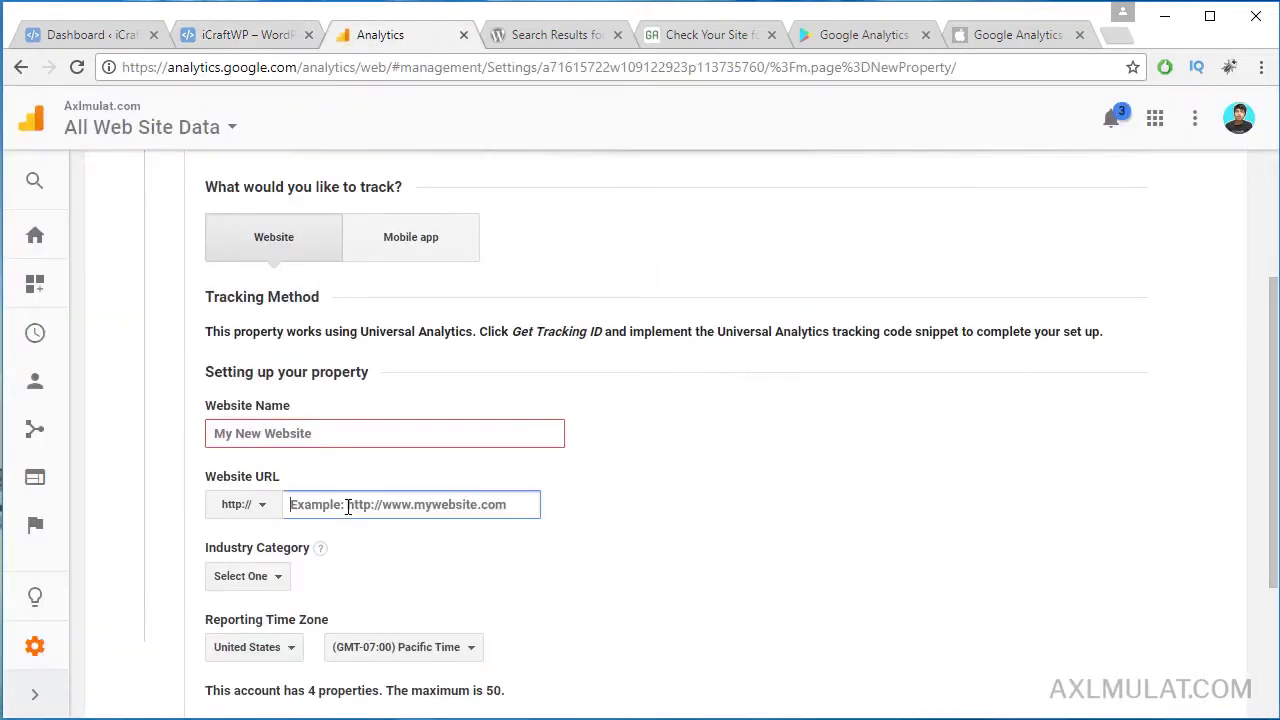
{"action": "key", "text": "ctrl+v"}
{"action": "double_click", "coordinate": [358, 508]}
{"action": "key", "text": "ctrl+c"}
{"action": "left_click", "coordinate": [323, 434]}
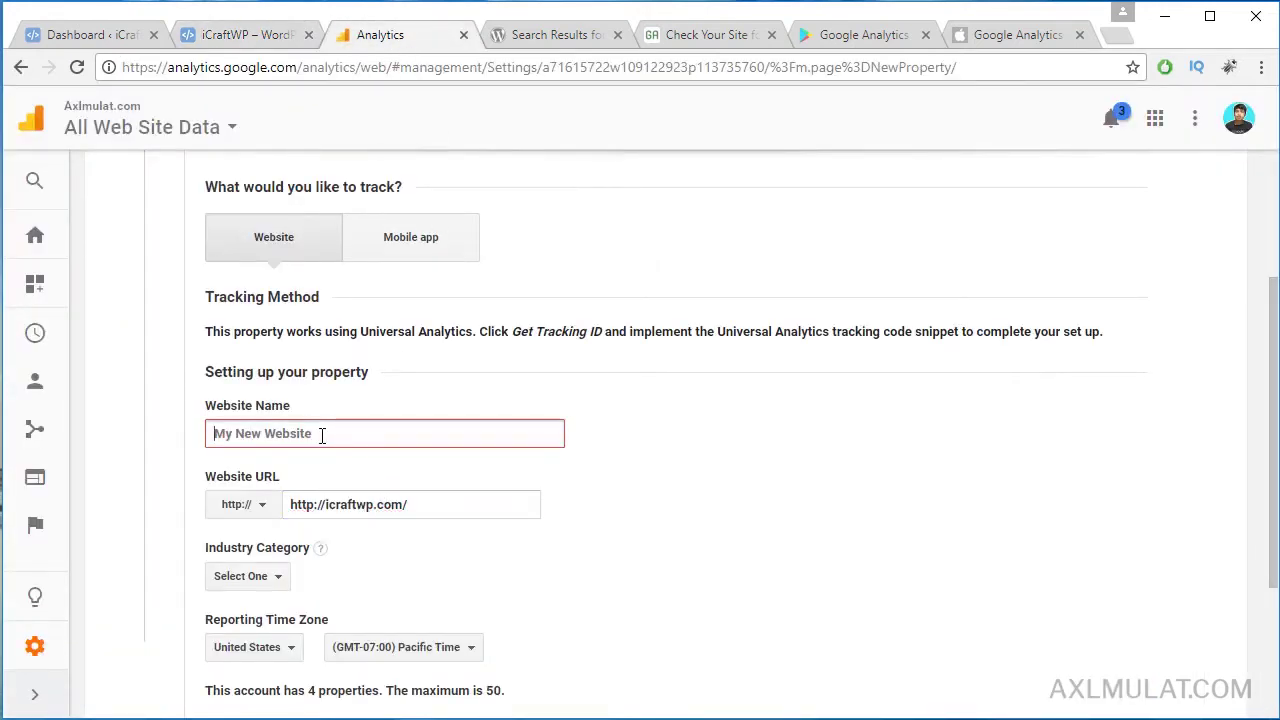
{"action": "key", "text": "ctrl+v"}
{"action": "key", "text": "BackSpace"}
{"action": "type", "text": "I"}
{"action": "left_click", "coordinate": [336, 506]}
{"action": "left_click_drag", "start_coordinate": [333, 506], "coordinate": [262, 506]}
{"action": "key", "text": "BackSpace"}
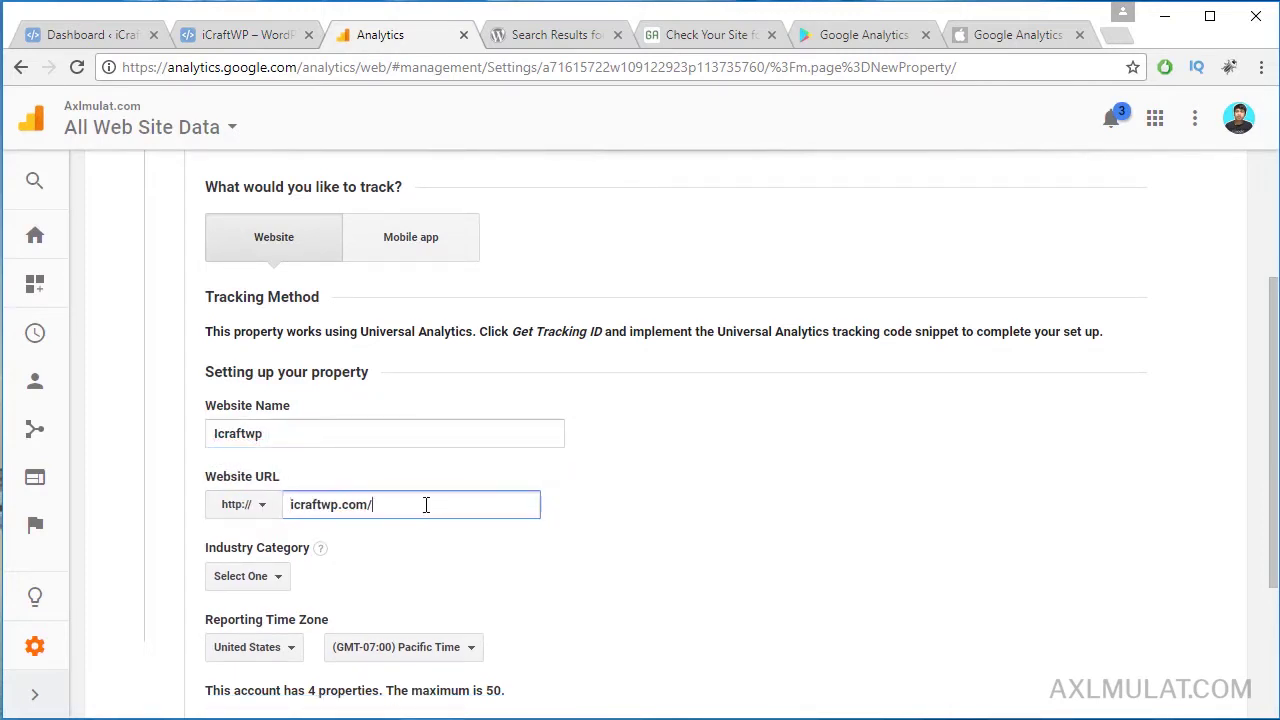
{"action": "left_click_drag", "start_coordinate": [1274, 335], "coordinate": [1274, 410]}
{"action": "left_click", "coordinate": [251, 364]}
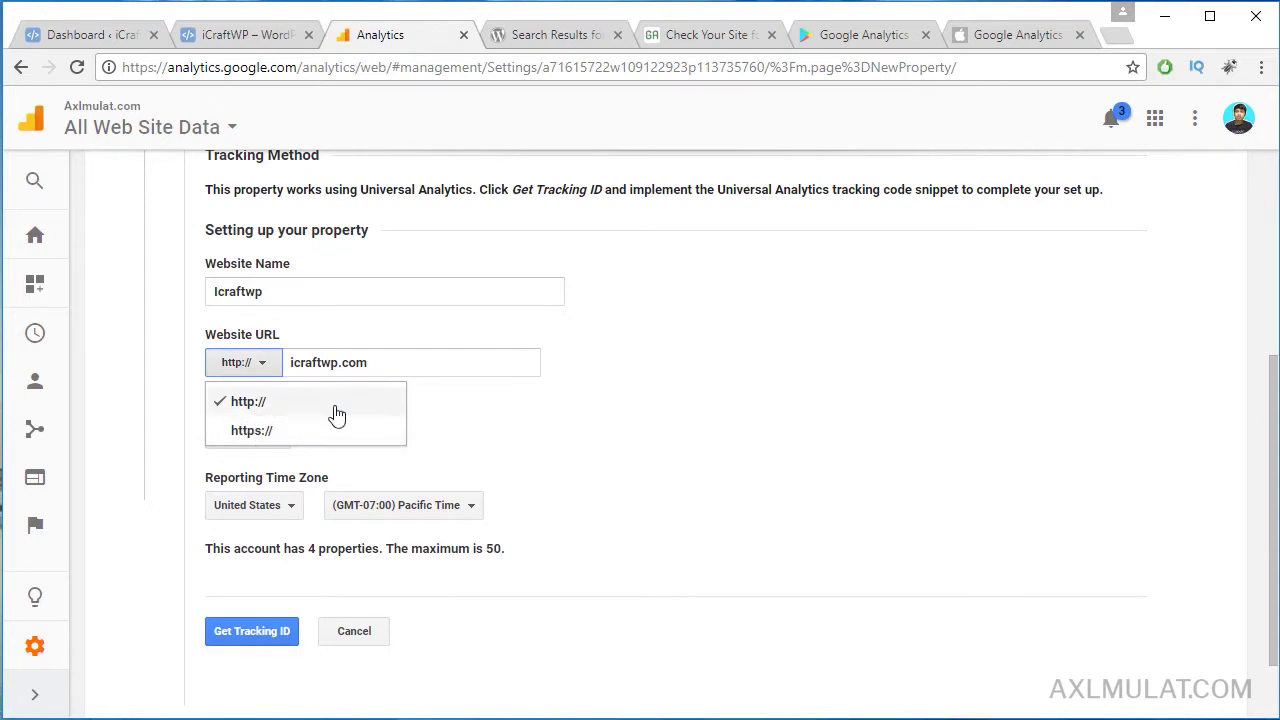
{"action": "left_click", "coordinate": [823, 411]}
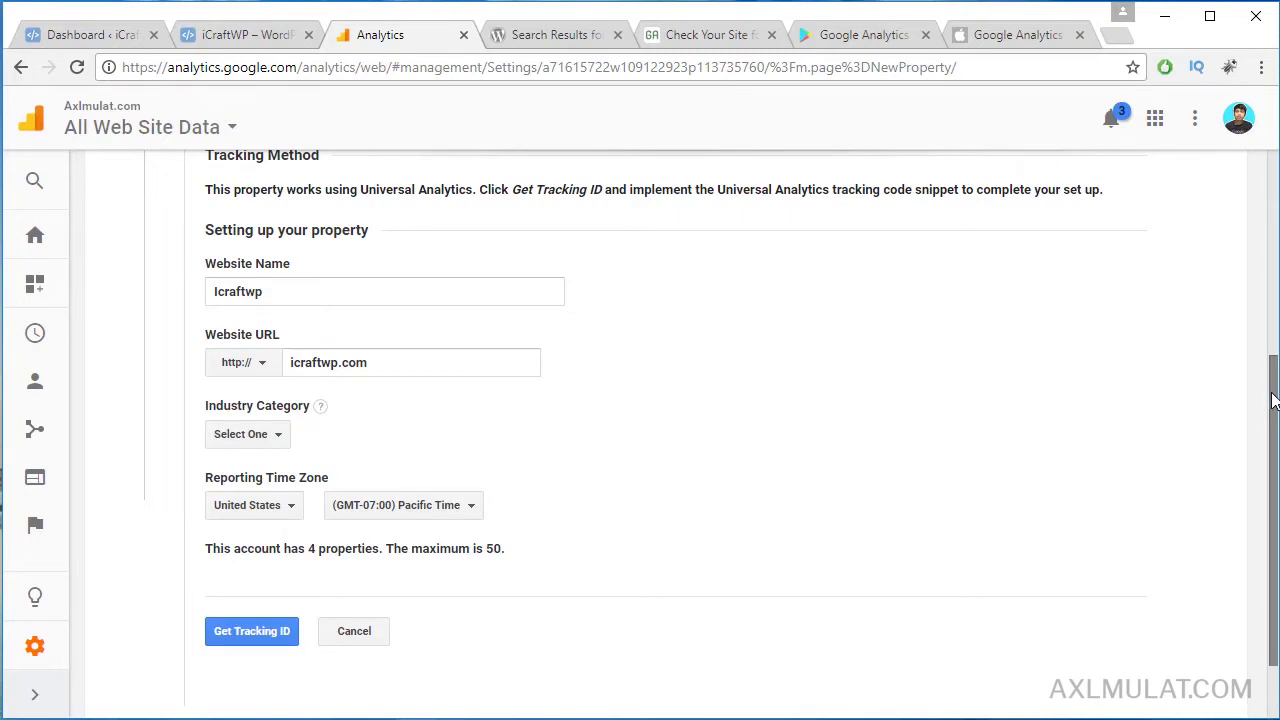
Set Industry to Other and time zone to Philippines, then get the tracking ID
{"action": "left_click_drag", "start_coordinate": [1274, 392], "coordinate": [1274, 442]}
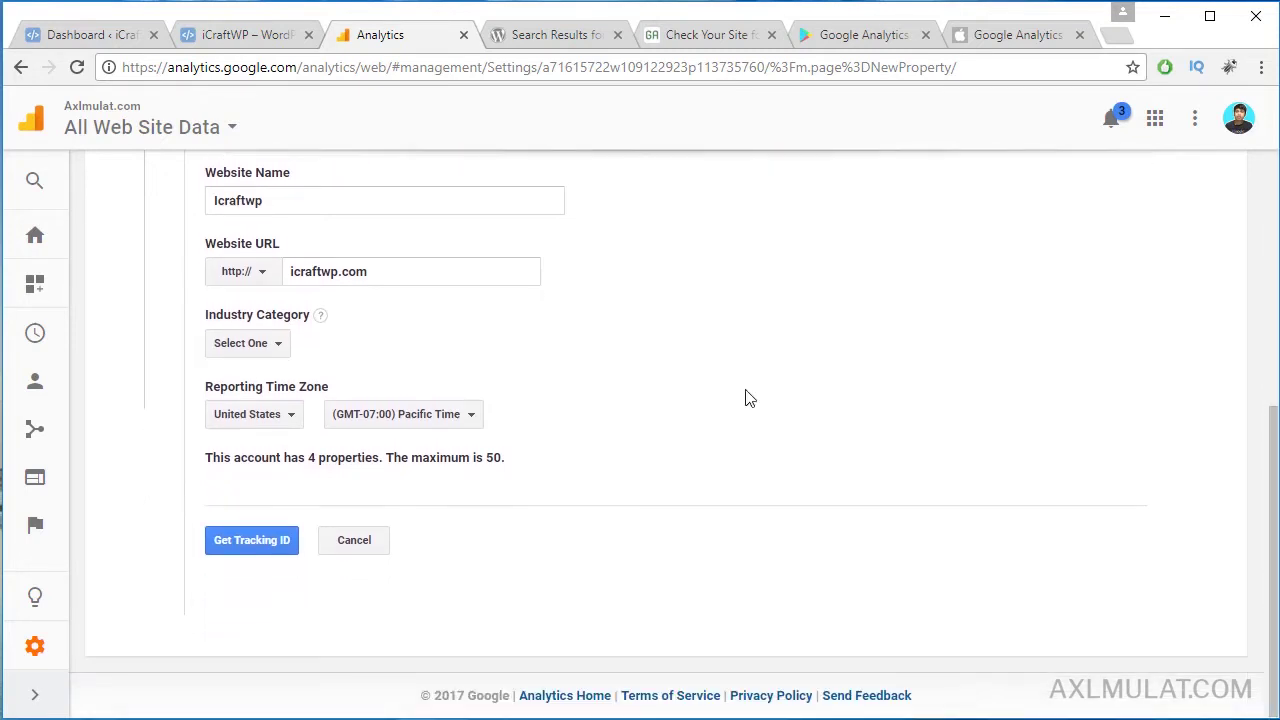
{"action": "left_click", "coordinate": [258, 345]}
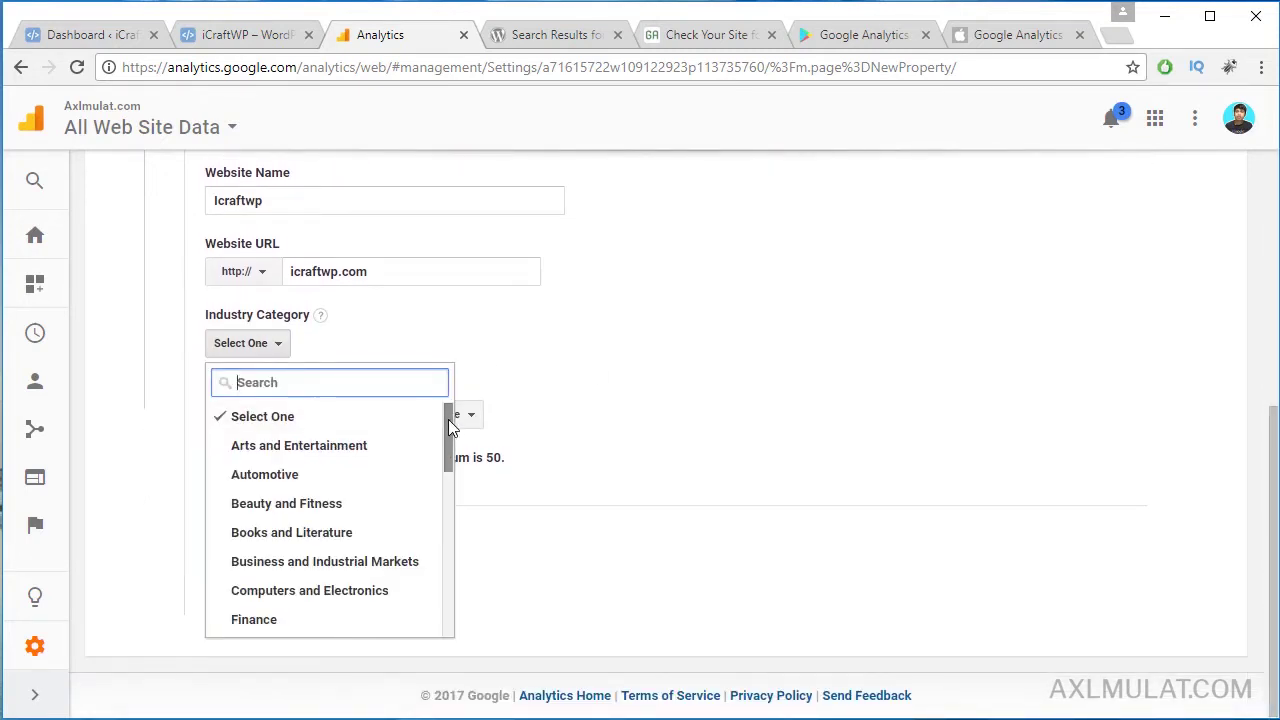
{"action": "left_click_drag", "start_coordinate": [448, 419], "coordinate": [457, 589]}
{"action": "left_click", "coordinate": [274, 628]}
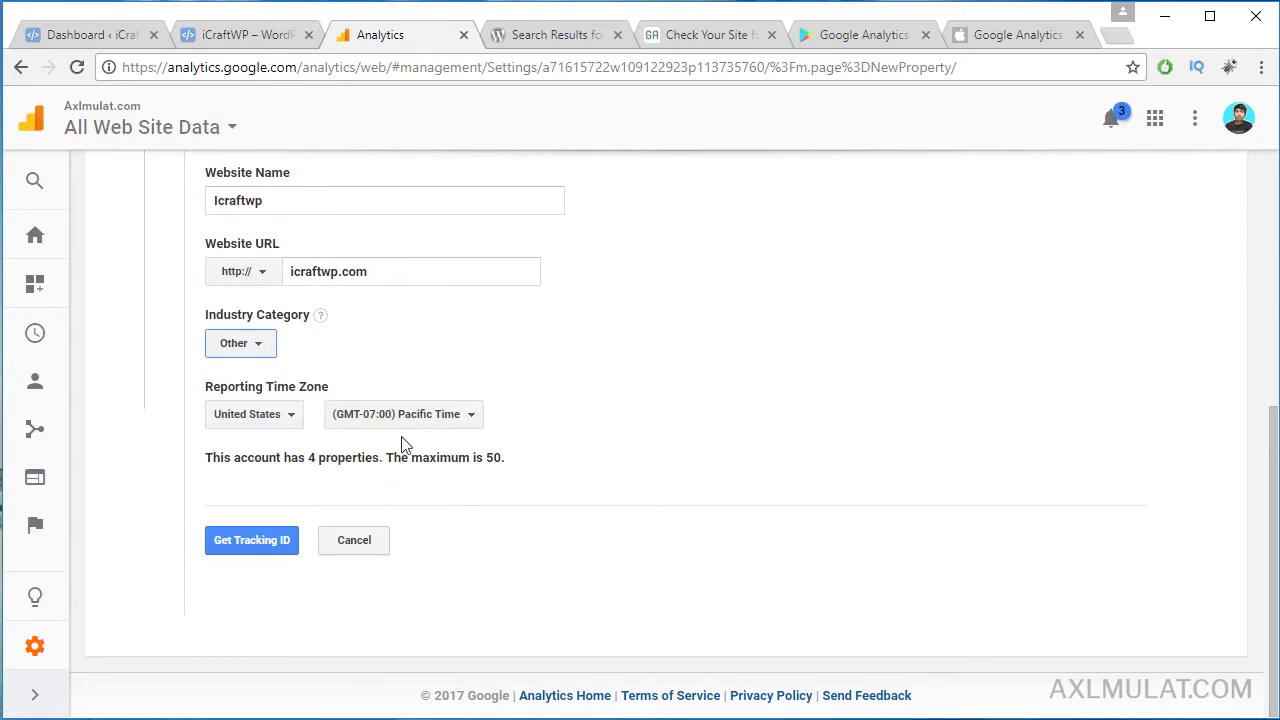
{"action": "left_click", "coordinate": [271, 418]}
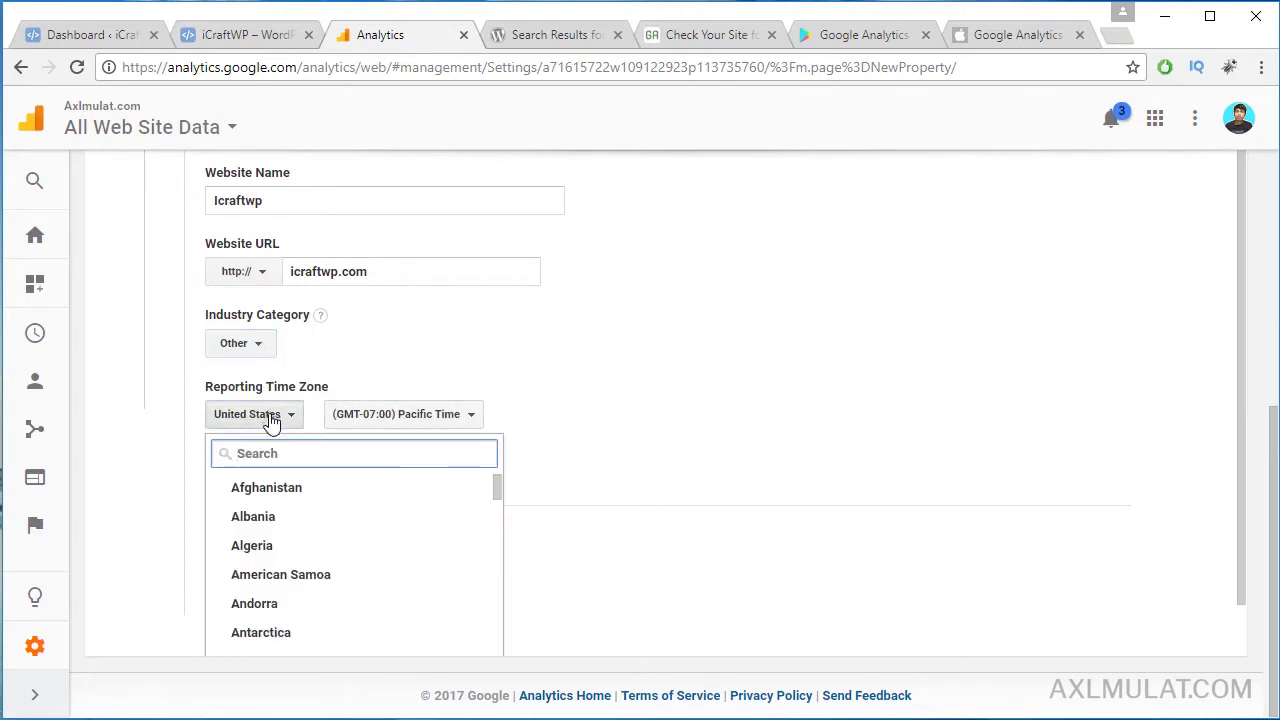
{"action": "left_click", "coordinate": [271, 498]}
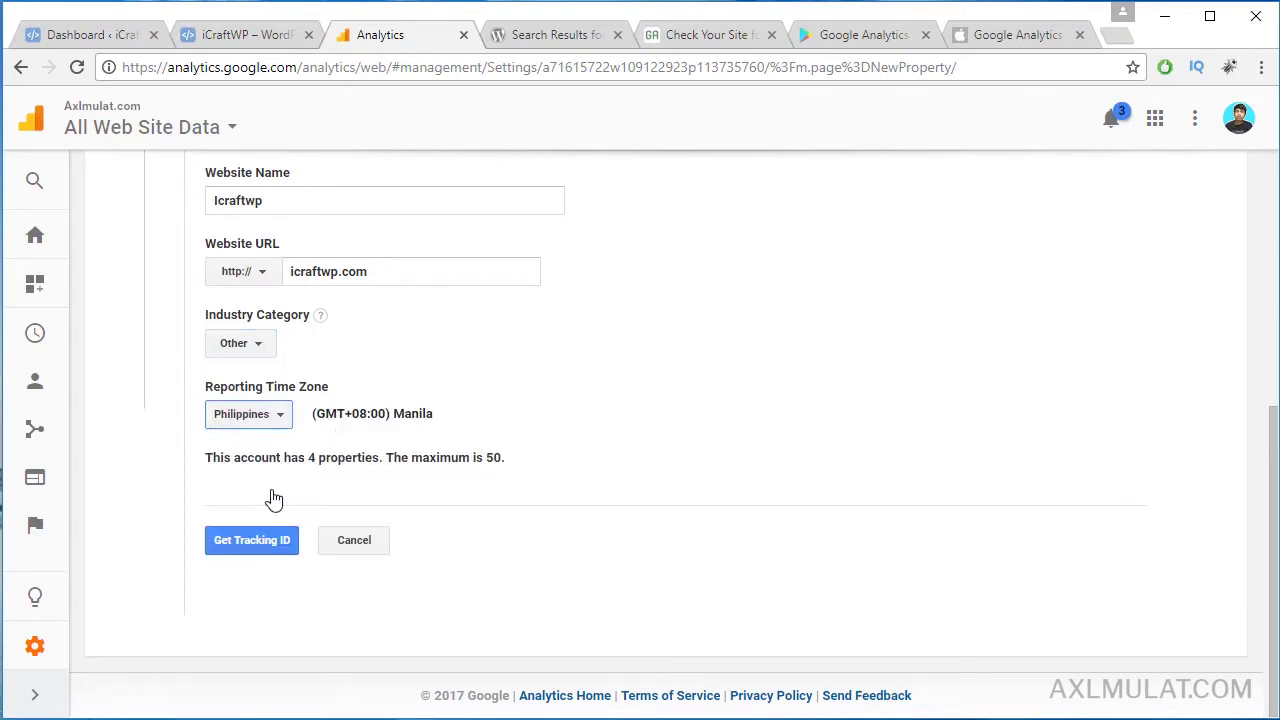
{"action": "left_click", "coordinate": [273, 551]}
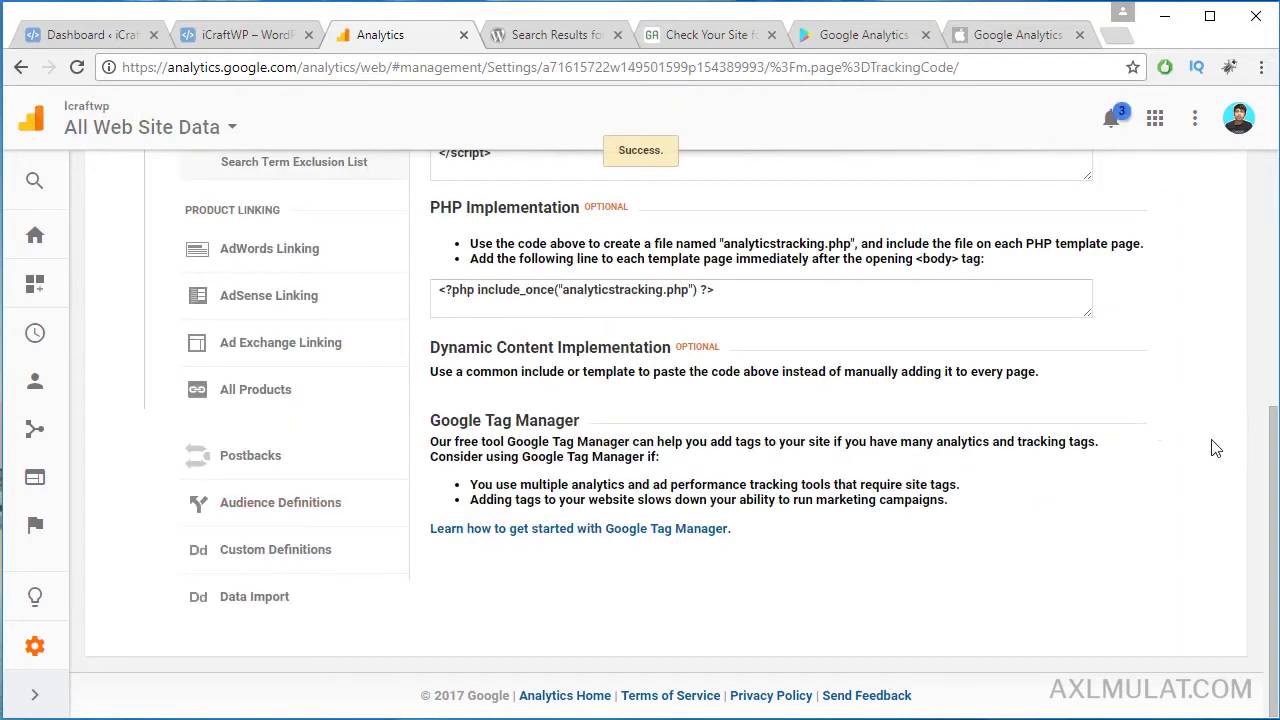
Scroll up to see the full tracking code script, then switch to the WordPress dashboard tab
{"action": "left_click_drag", "start_coordinate": [1274, 516], "coordinate": [1276, 348]}
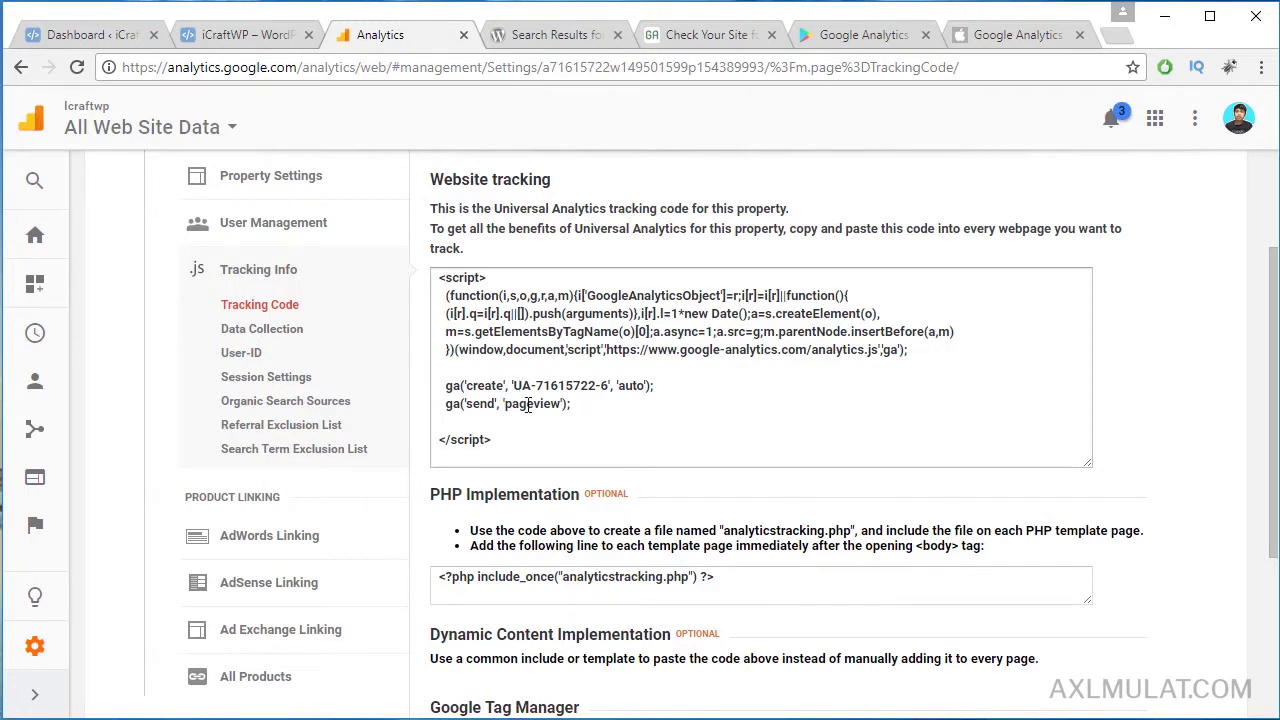
{"action": "left_click", "coordinate": [101, 40]}
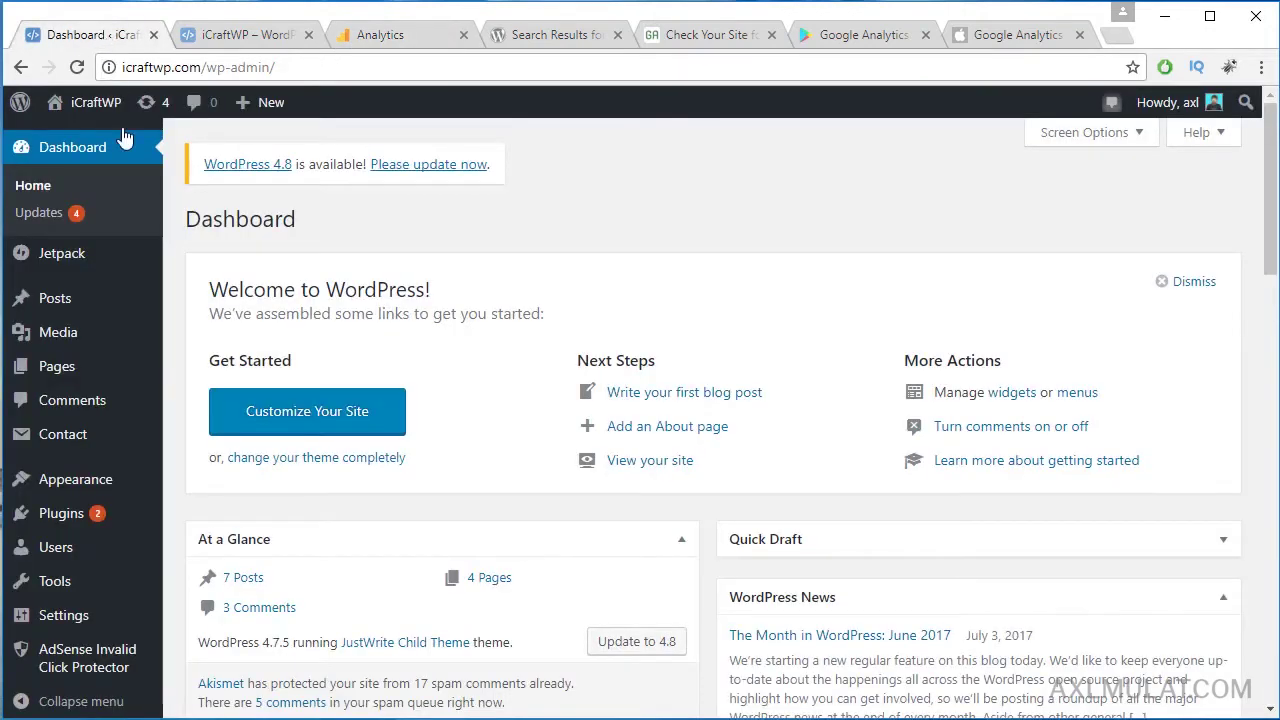
Search Add Plugins for Google Analytics plugins
{"action": "mouse_move", "coordinate": [92, 515]}
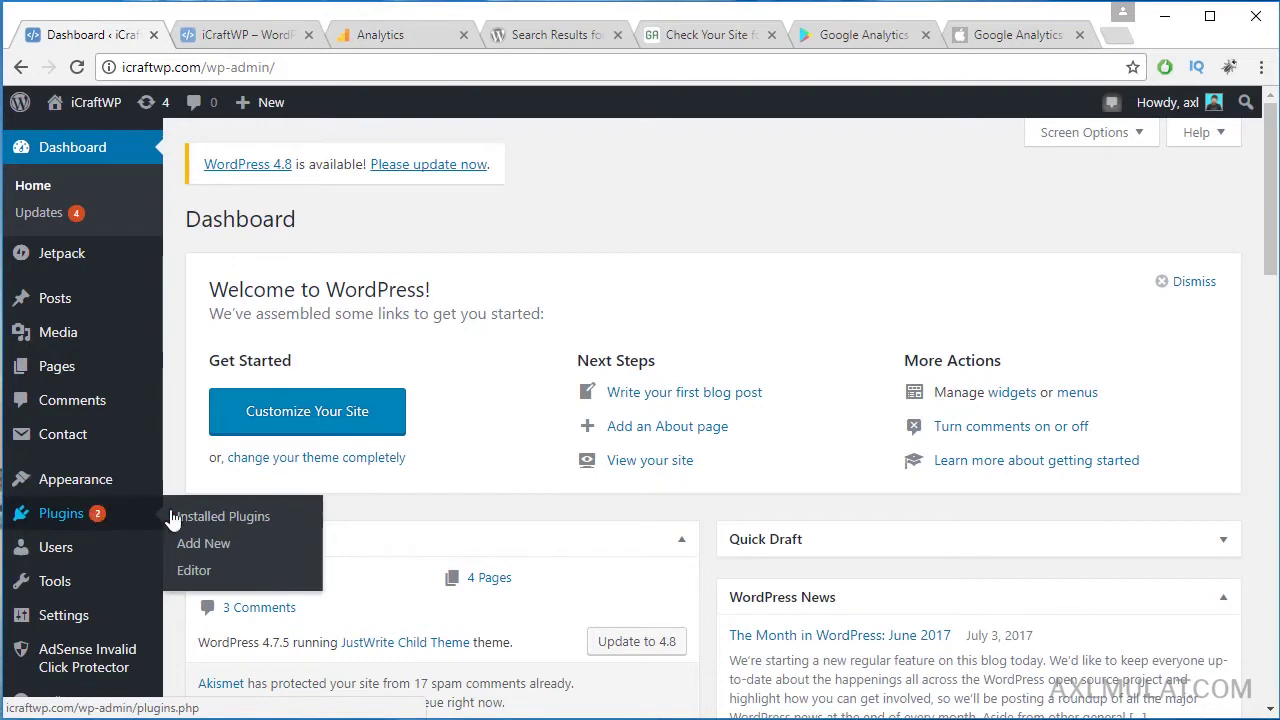
{"action": "left_click", "coordinate": [214, 545]}
{"action": "left_click", "coordinate": [1141, 275]}
{"action": "type", "text": "g"}
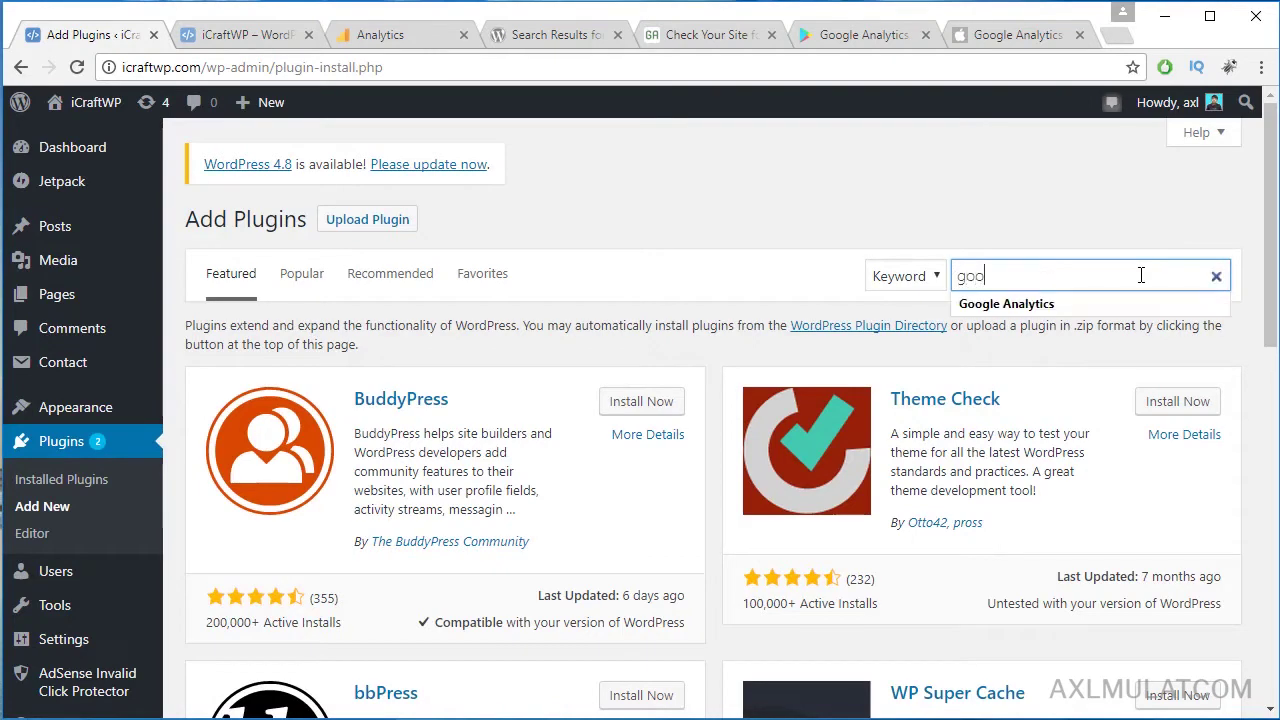
{"action": "type", "text": "oo"}
{"action": "key", "text": "Down"}
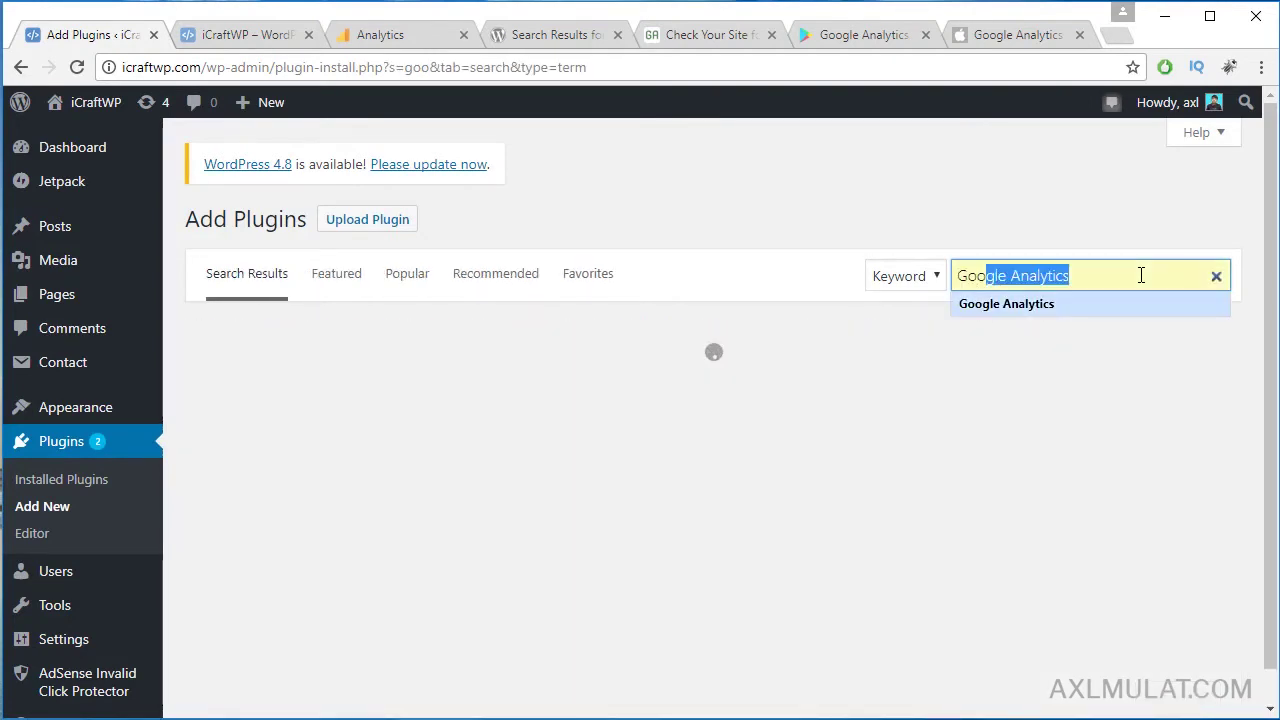
{"action": "key", "text": "Return"}
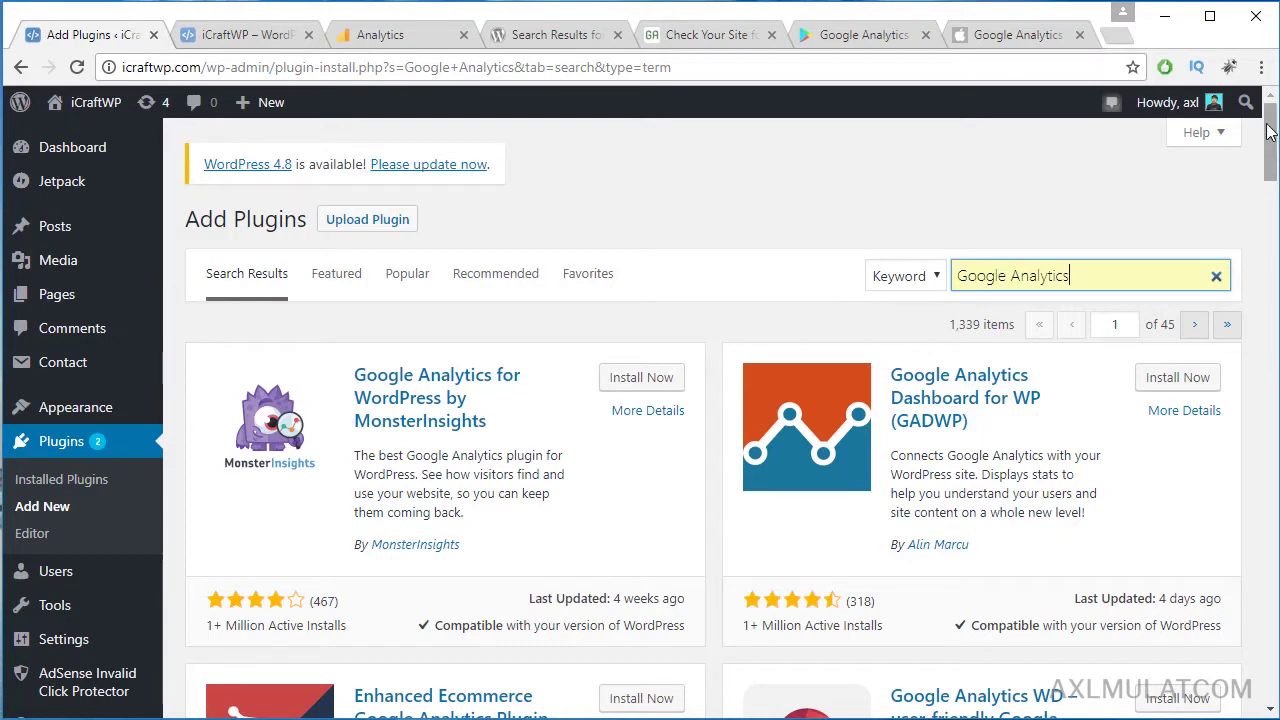
Install and activate the Google Analytics plugin by WebKinder
{"action": "left_click_drag", "start_coordinate": [1270, 134], "coordinate": [1263, 336]}
{"action": "scroll", "coordinate": [1272, 178], "scroll_direction": "down", "scroll_amount": 1}
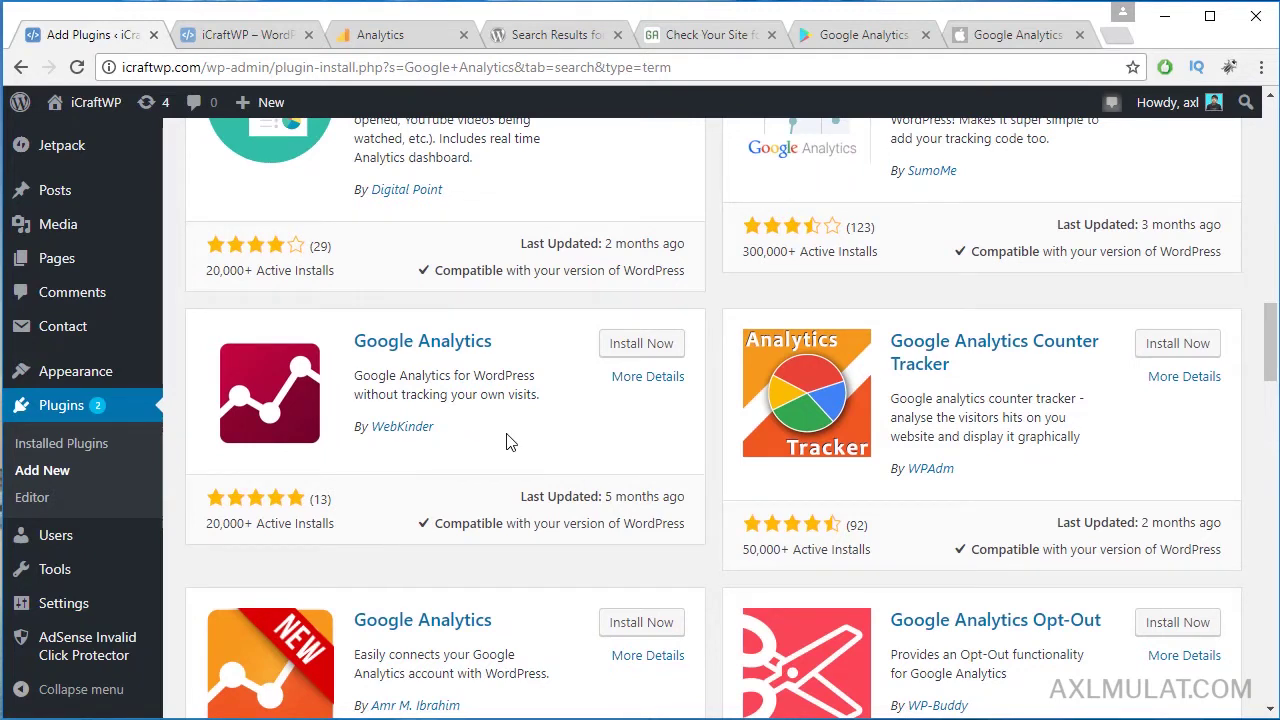
{"action": "left_click", "coordinate": [638, 350]}
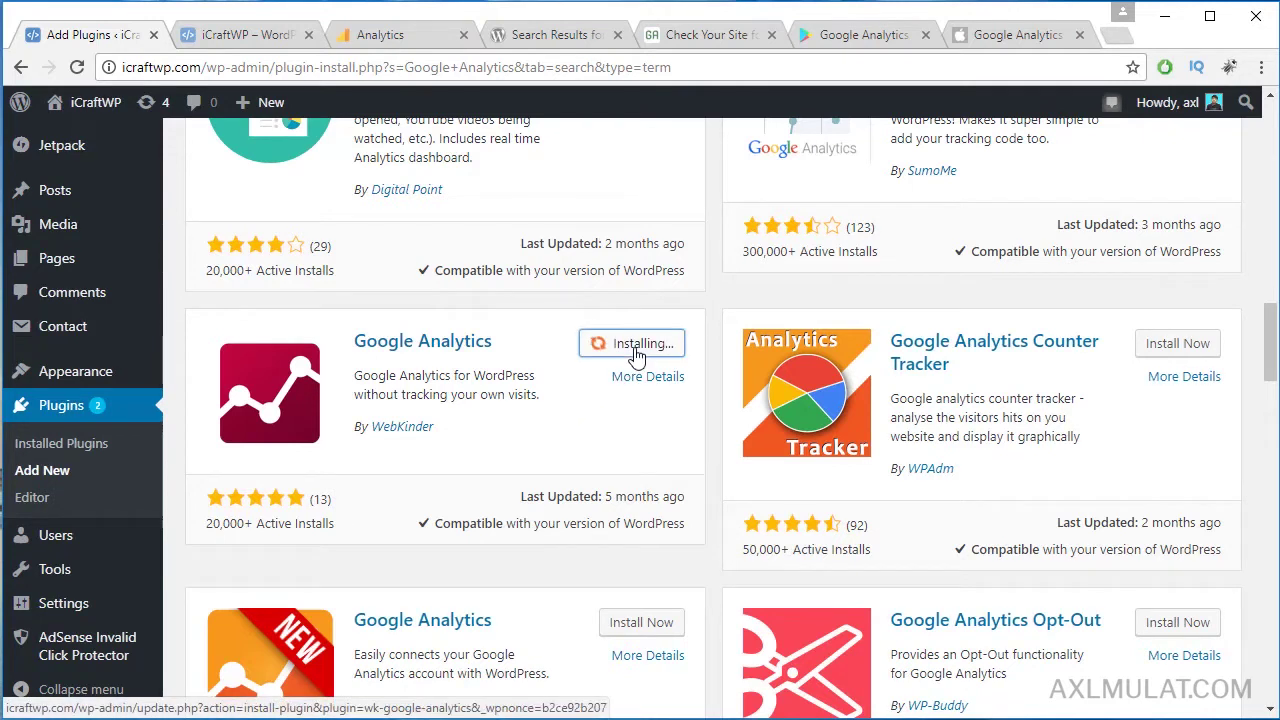
{"action": "left_click", "coordinate": [650, 344]}
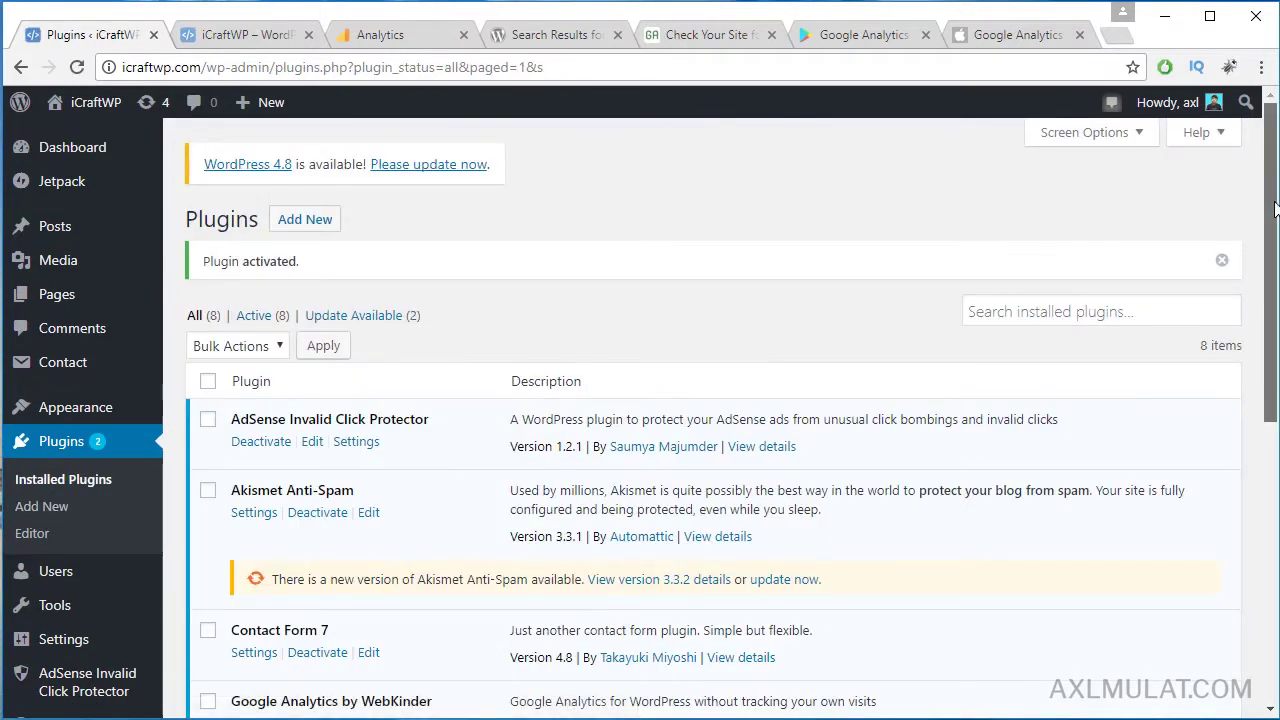
Open the Google Analytics plugin page under WordPress Settings
{"action": "scroll", "coordinate": [1274, 207], "scroll_direction": "down", "scroll_amount": 3}
{"action": "mouse_move", "coordinate": [80, 612]}
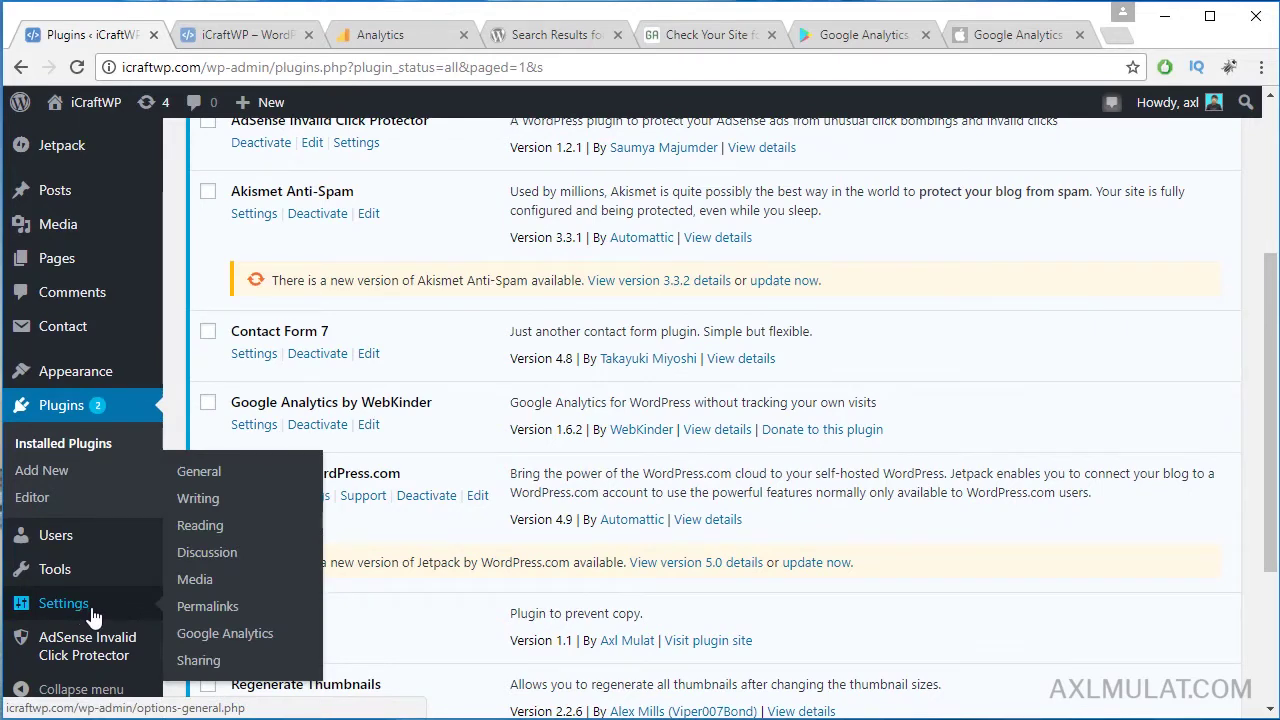
{"action": "left_click", "coordinate": [205, 633]}
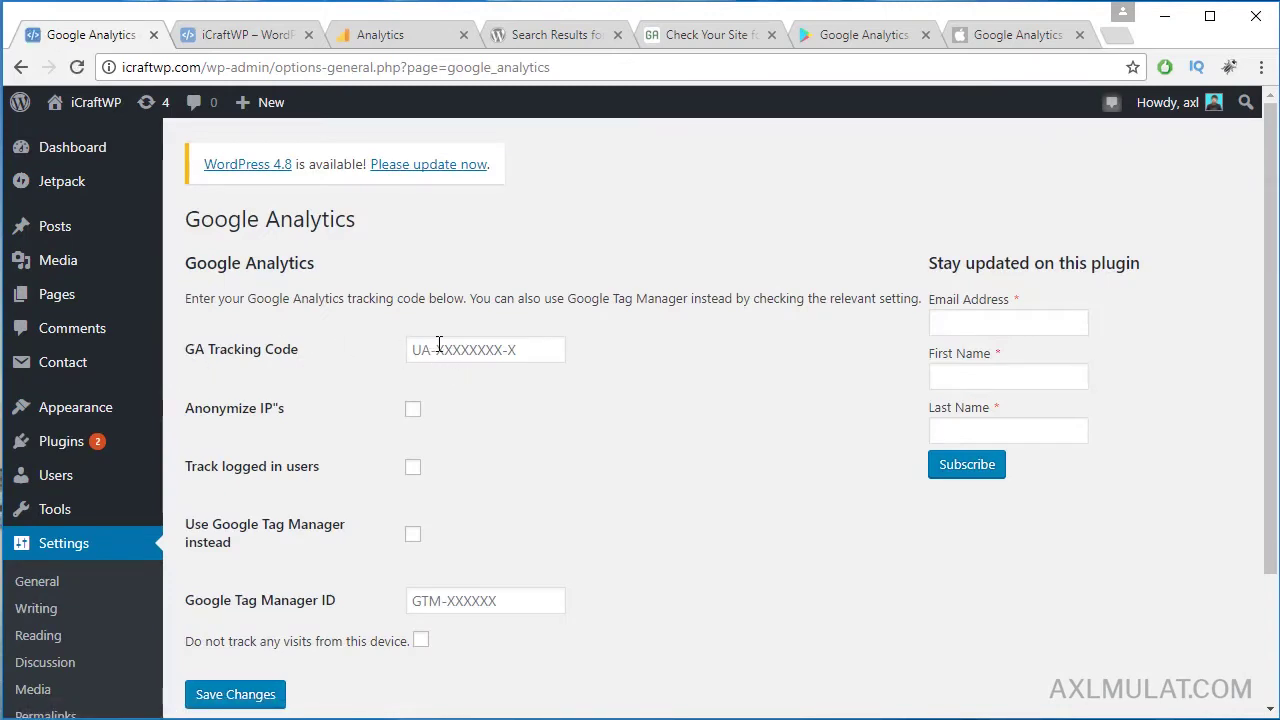
Copy the tracking script into Notepad and select the tracking ID in it
{"action": "left_click", "coordinate": [428, 38]}
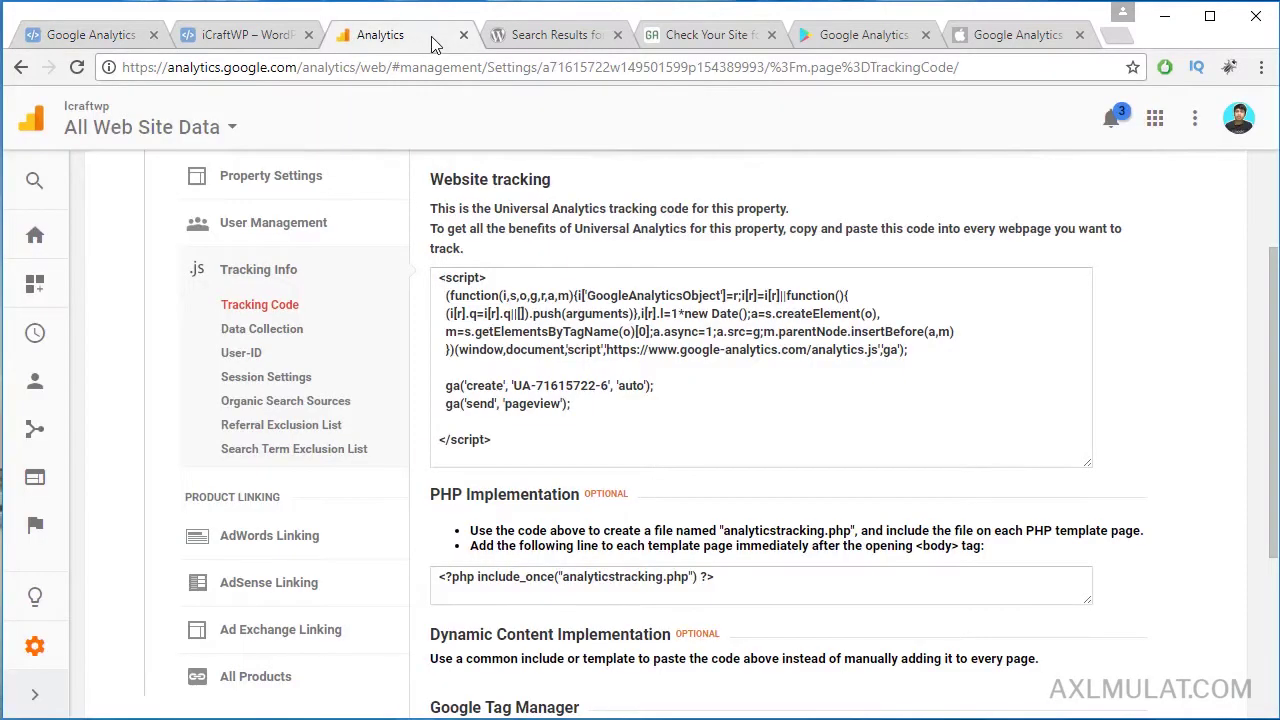
{"action": "left_click", "coordinate": [592, 385]}
{"action": "key", "text": "ctrl+c"}
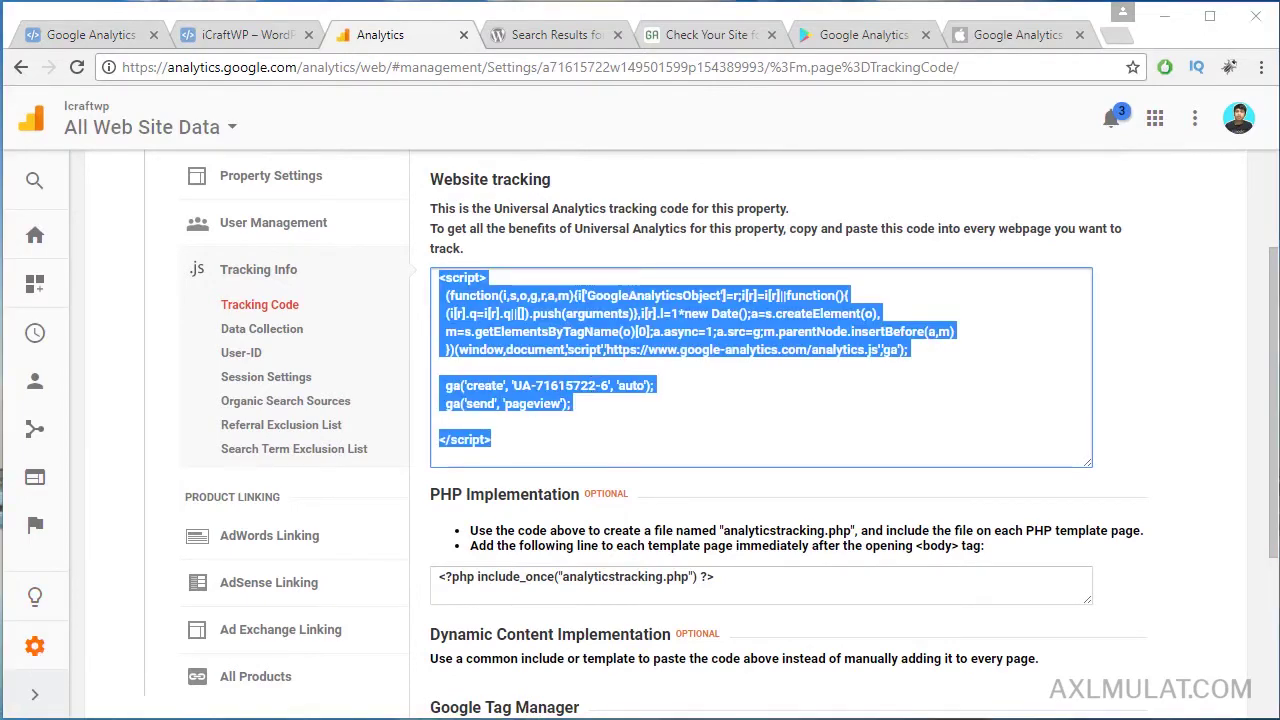
{"action": "key", "text": "super"}
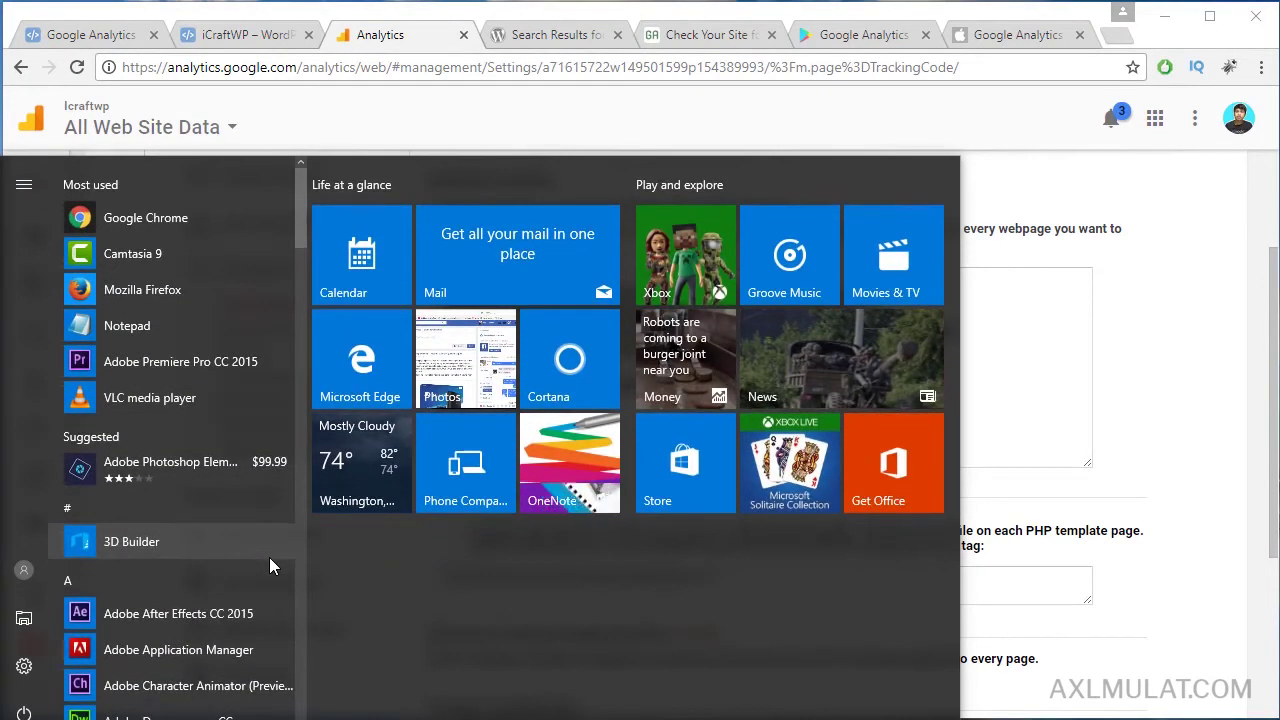
{"action": "type", "text": "not"}
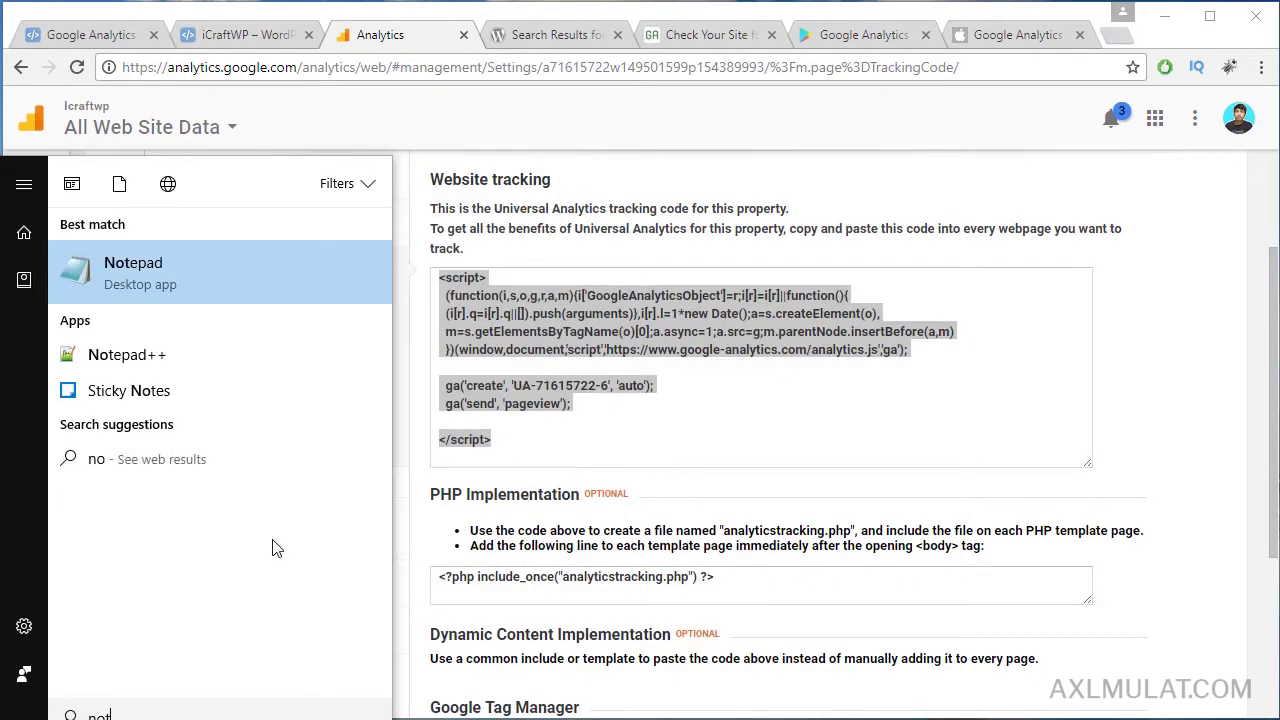
{"action": "key", "text": "Return"}
{"action": "key", "text": "ctrl+v"}
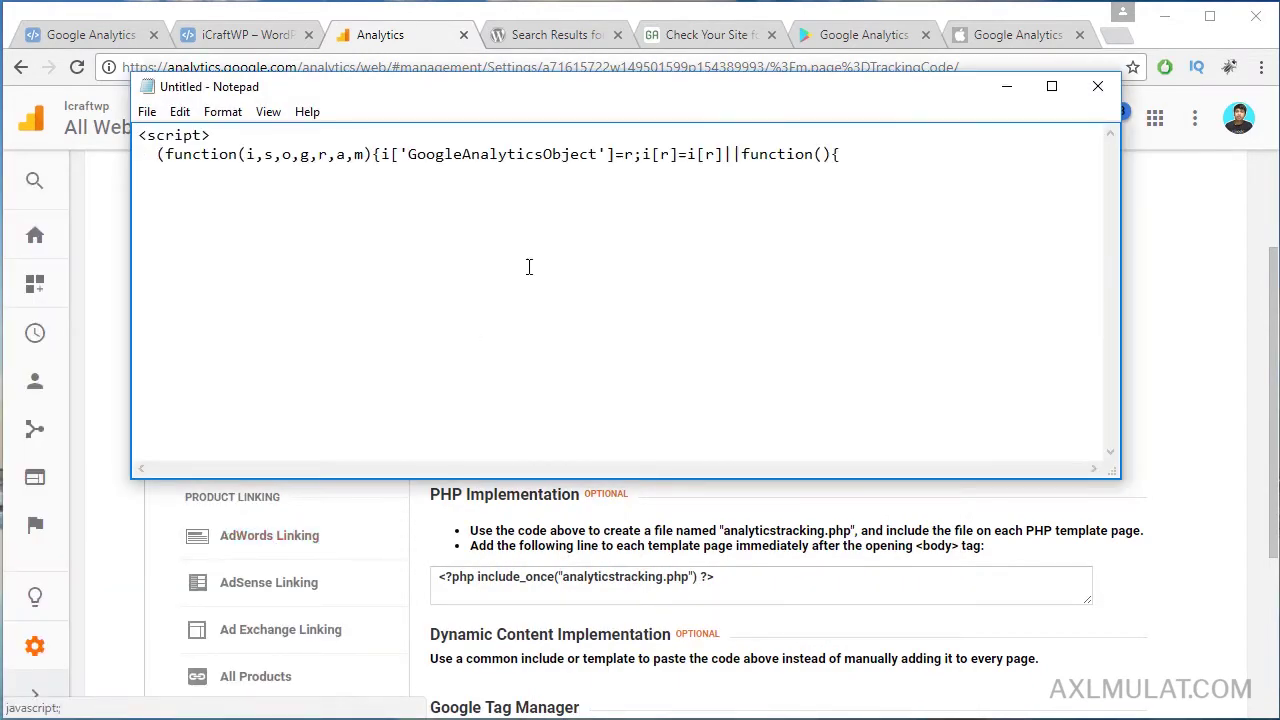
{"action": "left_click_drag", "start_coordinate": [284, 248], "coordinate": [400, 248]}
{"action": "key", "text": "ctrl+c"}
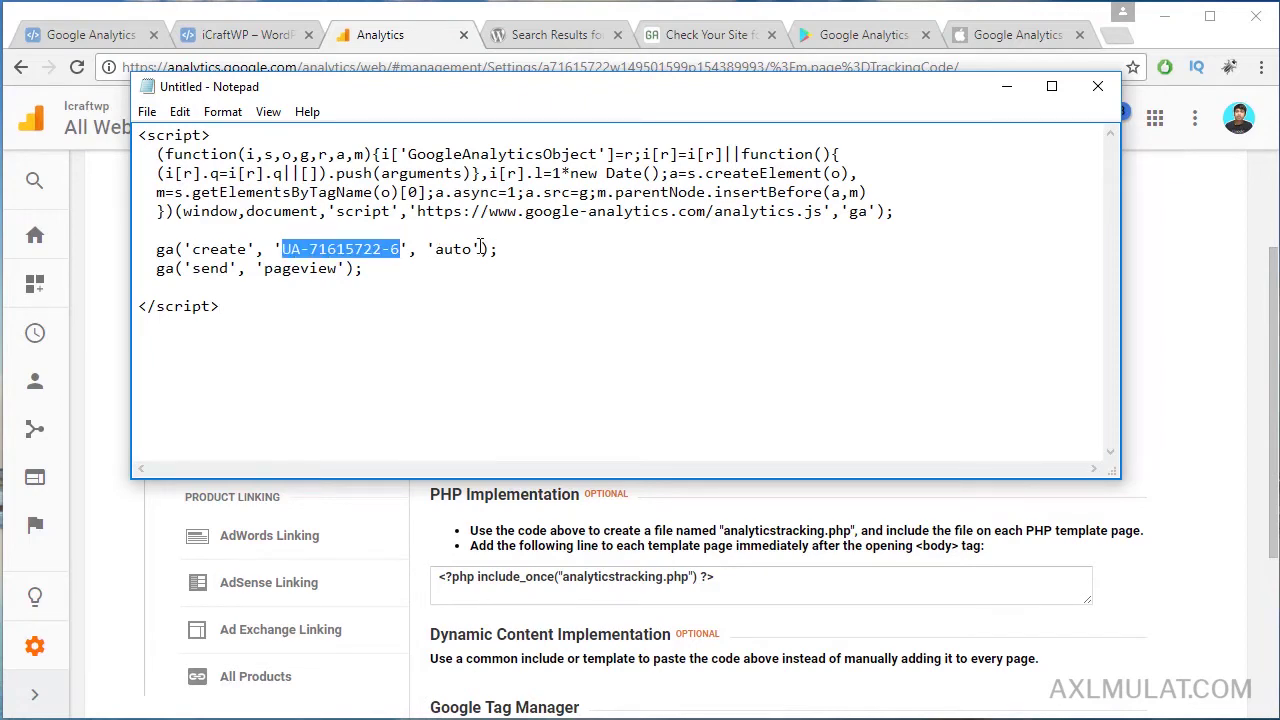
Paste the tracking ID into GA Tracking Code, save changes, and show the iCraftWP homepage
{"action": "left_click", "coordinate": [1205, 321]}
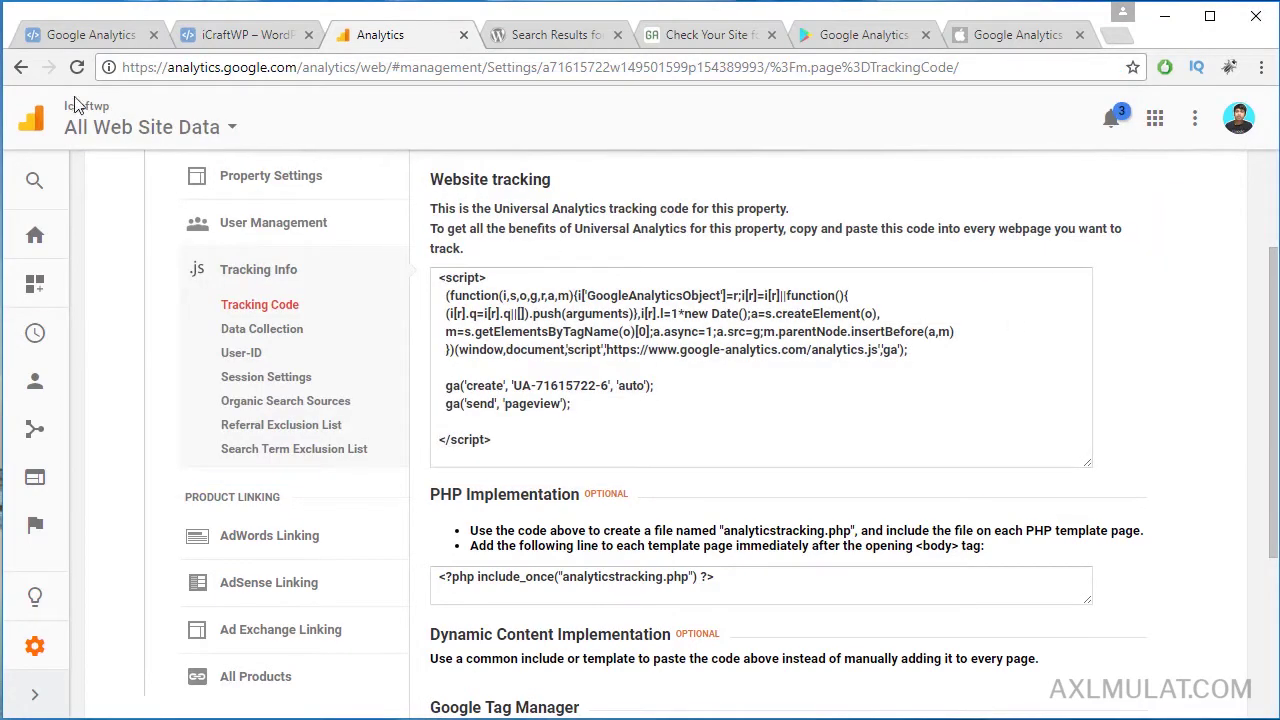
{"action": "left_click", "coordinate": [65, 37]}
{"action": "left_click", "coordinate": [504, 350]}
{"action": "key", "text": "ctrl+v"}
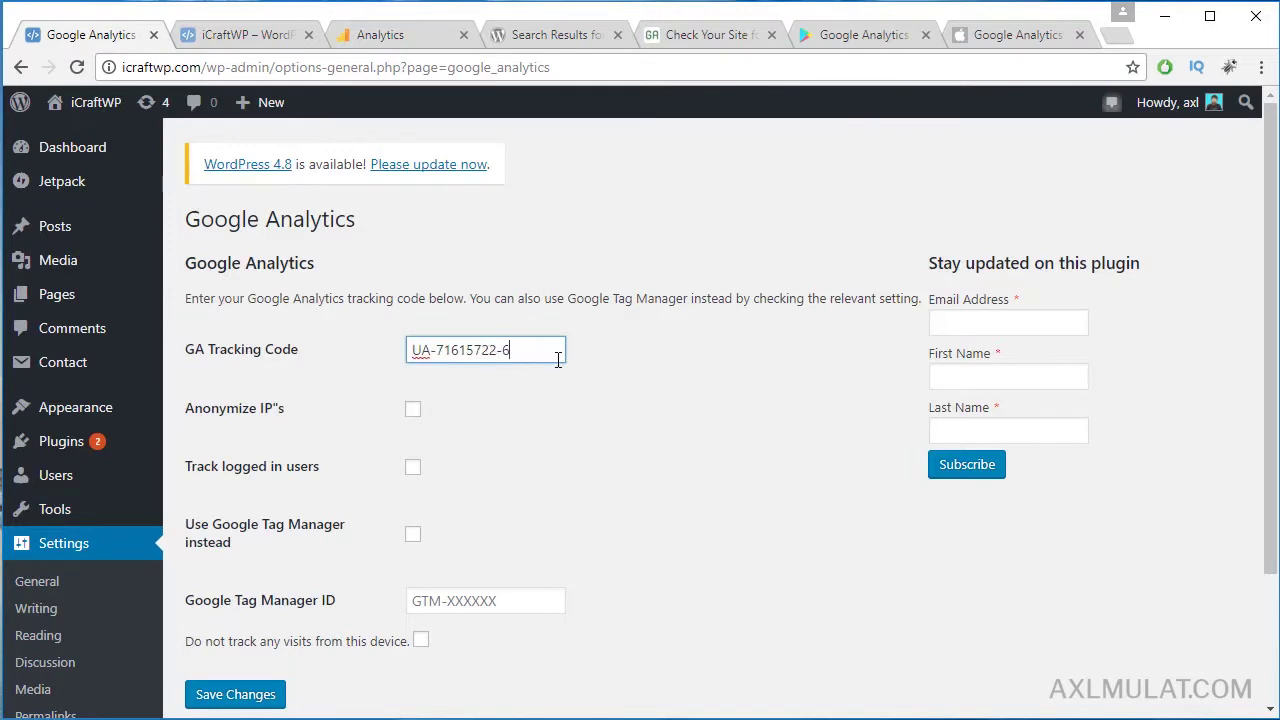
{"action": "scroll", "coordinate": [1272, 195], "scroll_direction": "down", "scroll_amount": 1}
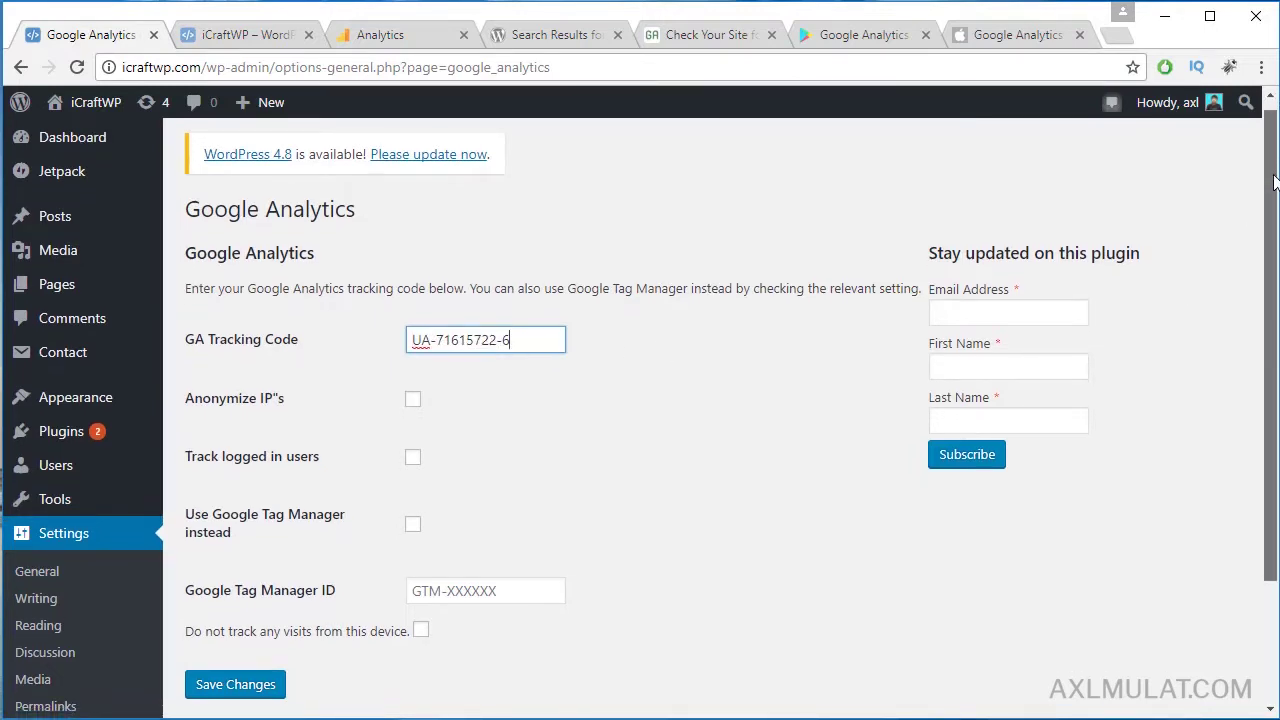
{"action": "scroll", "coordinate": [1272, 218], "scroll_direction": "down", "scroll_amount": 1}
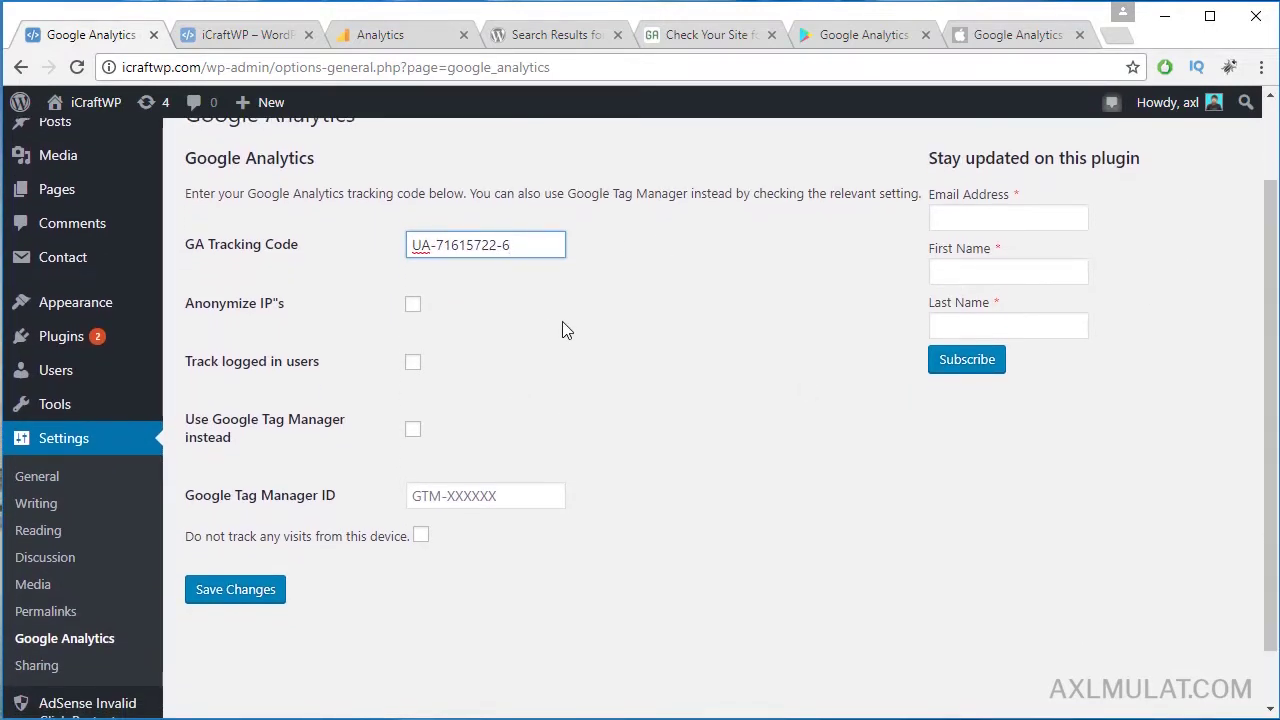
{"action": "left_click", "coordinate": [248, 596]}
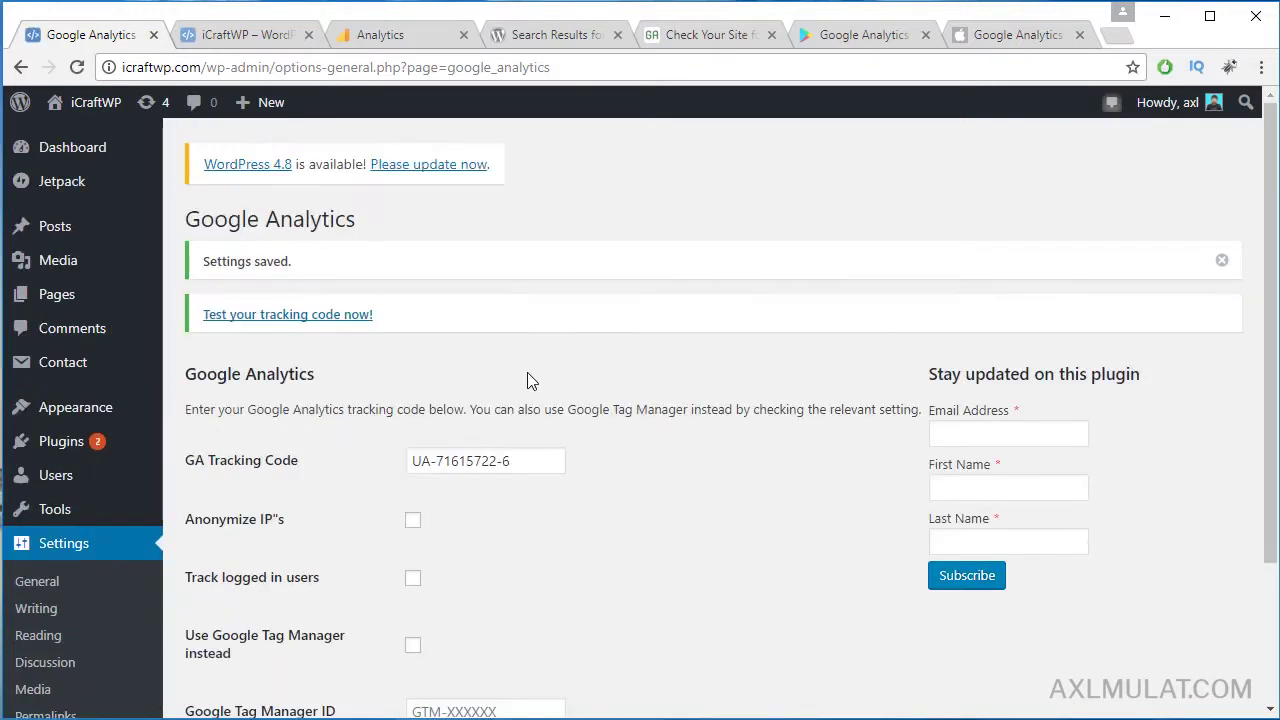
{"action": "left_click", "coordinate": [264, 35]}
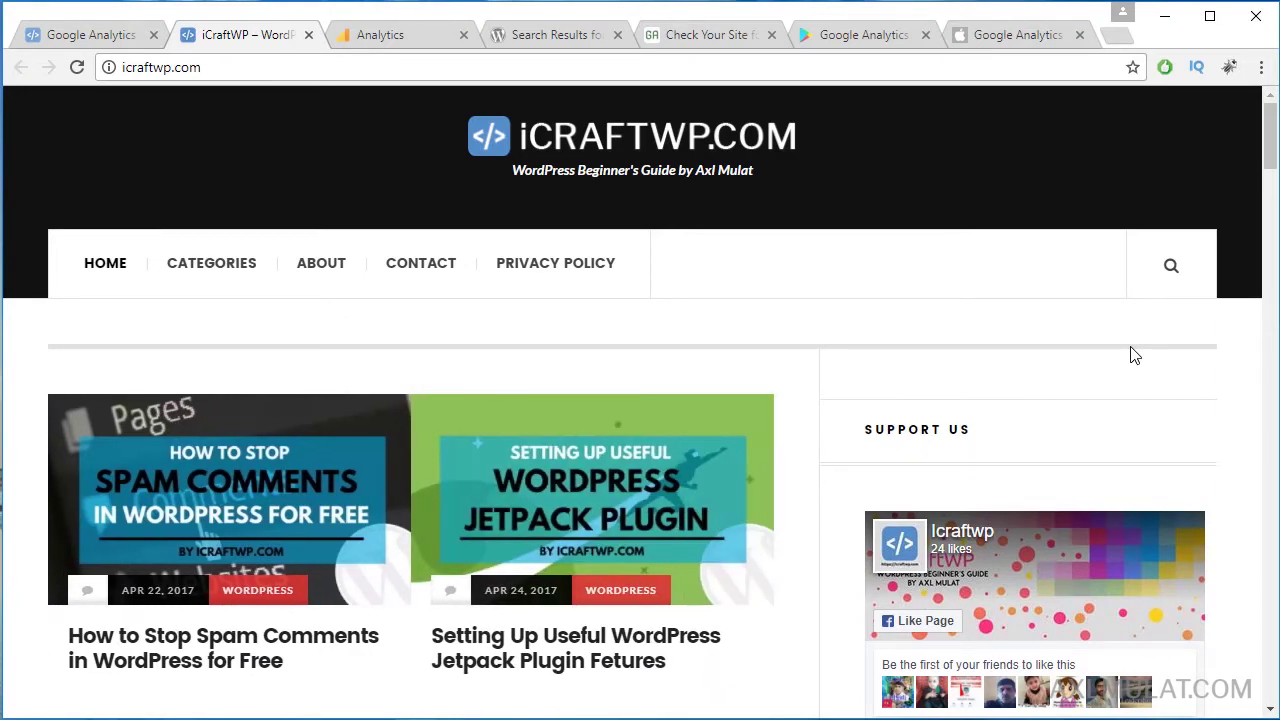
{"action": "left_click", "coordinate": [684, 37]}
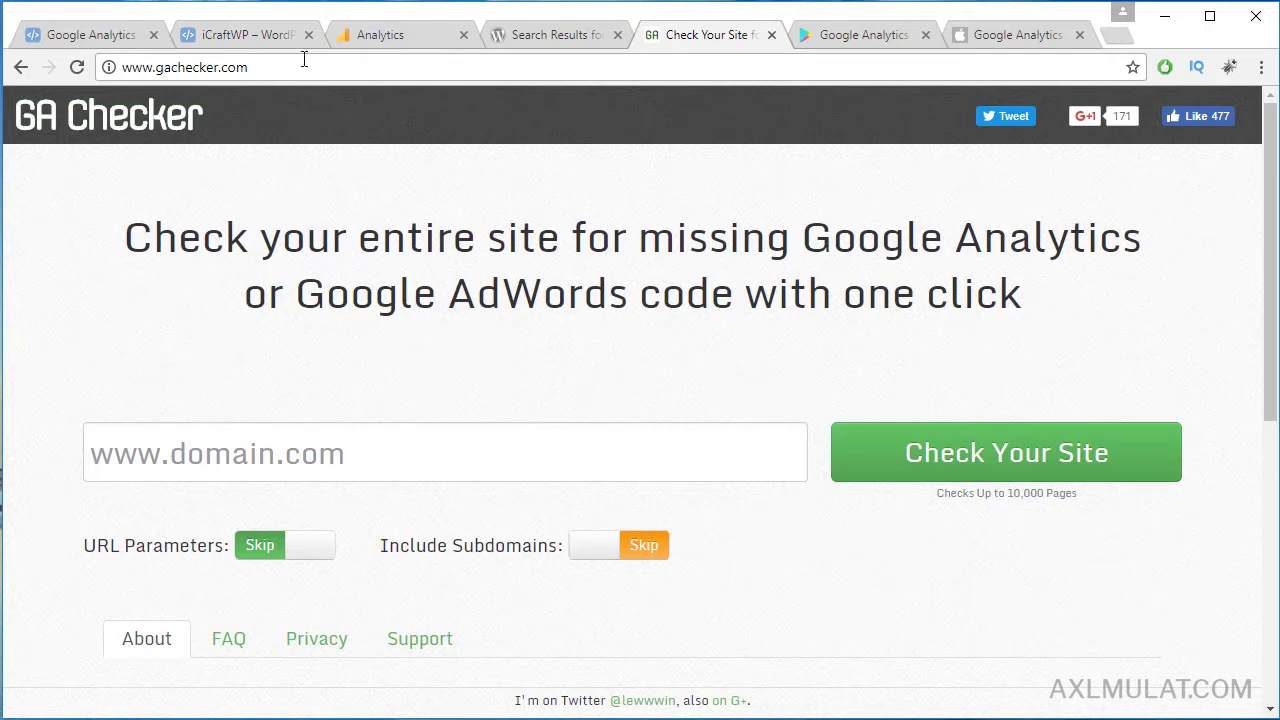
{"action": "left_click", "coordinate": [240, 38]}
{"action": "left_click", "coordinate": [241, 67]}
{"action": "key", "text": "ctrl+c"}
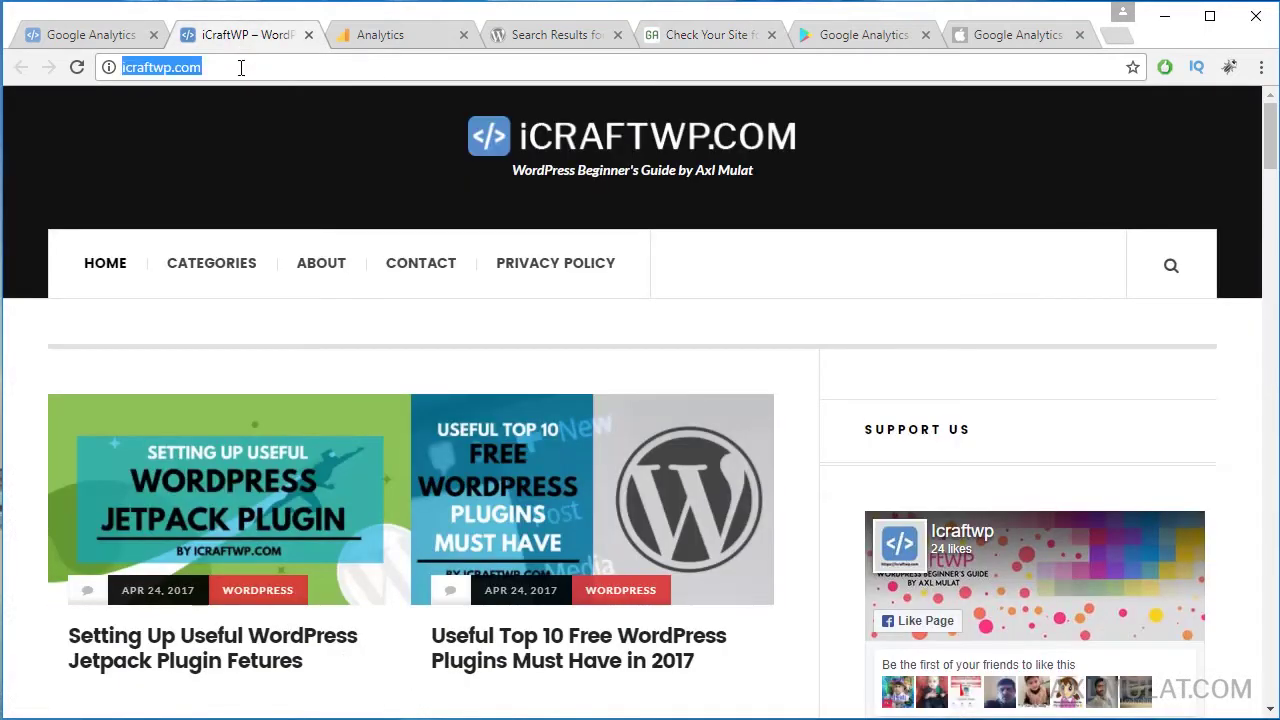
{"action": "left_click", "coordinate": [720, 36]}
{"action": "left_click", "coordinate": [322, 454]}
{"action": "key", "text": "ctrl+v"}
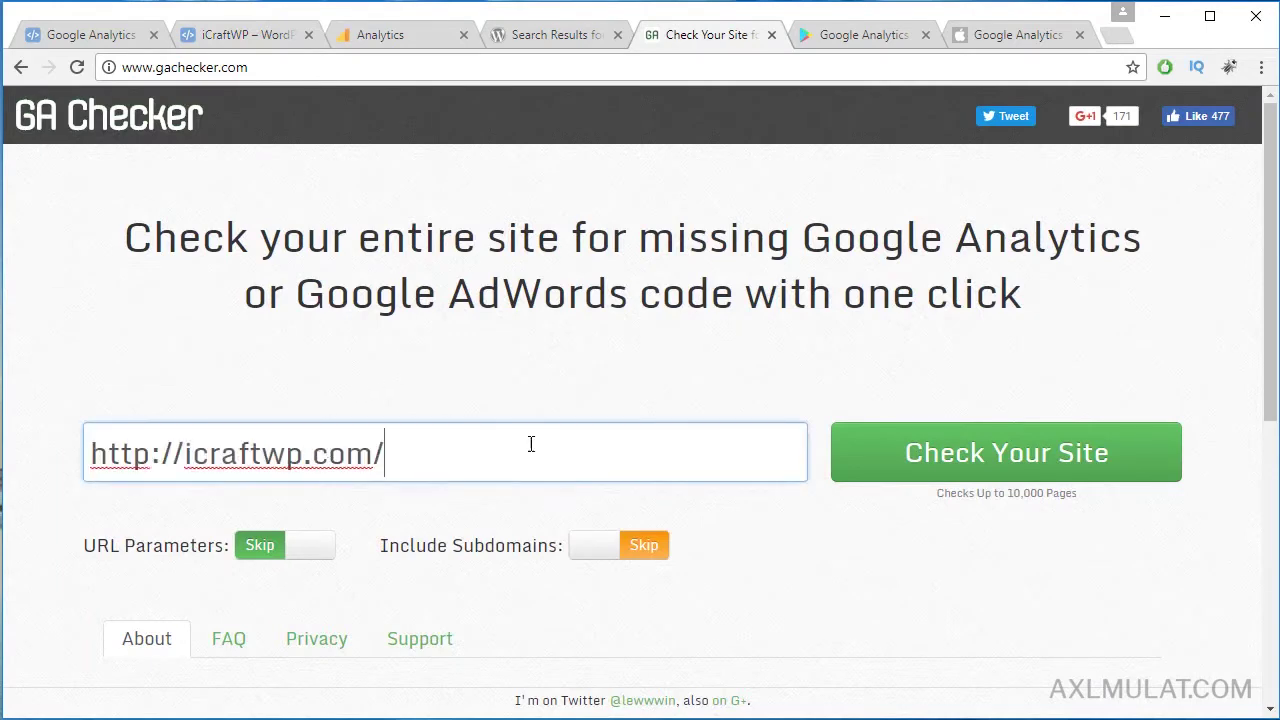
{"action": "left_click", "coordinate": [1012, 435]}
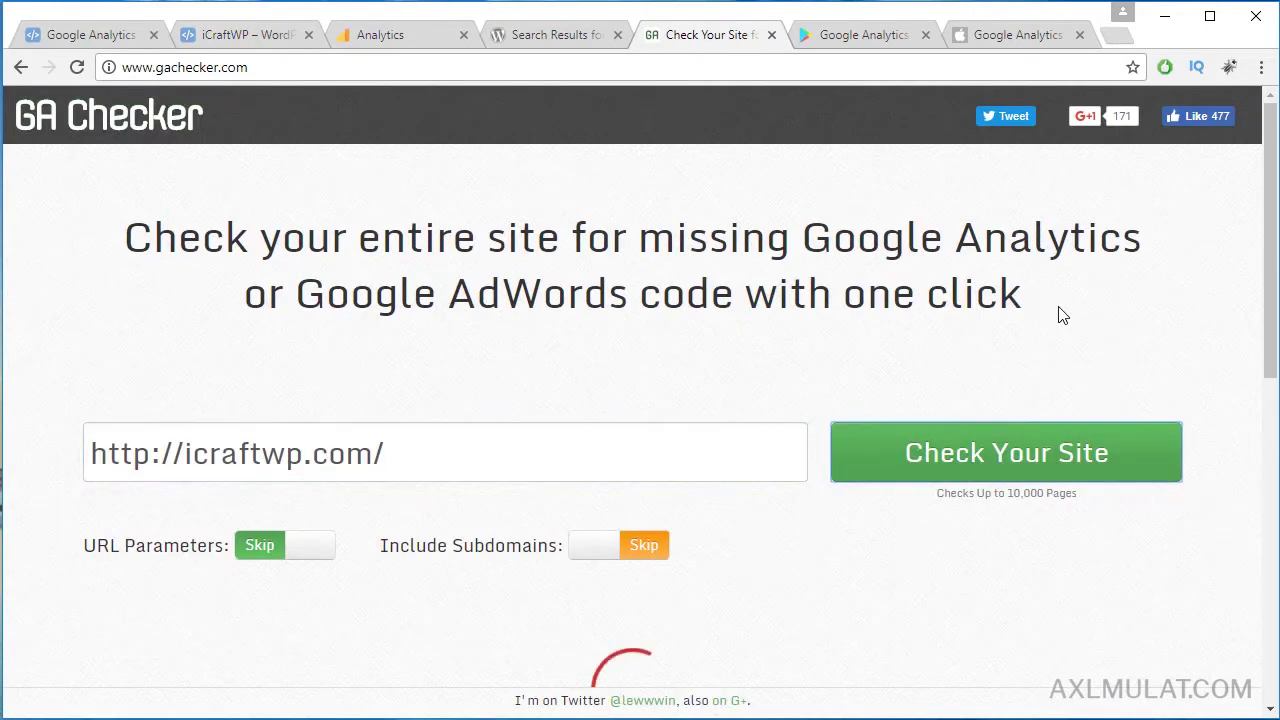
{"action": "scroll", "coordinate": [1100, 325], "scroll_direction": "down", "scroll_amount": 1}
{"action": "left_click_drag", "start_coordinate": [1272, 190], "coordinate": [1272, 313]}
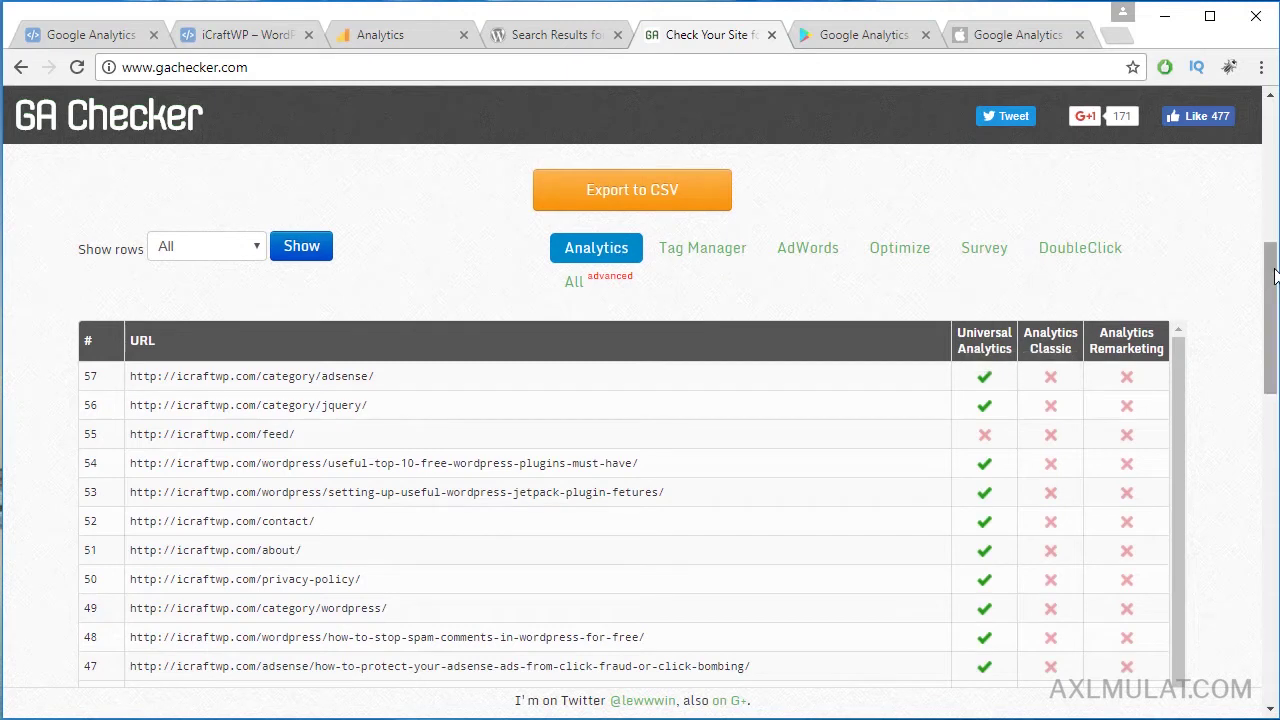
{"action": "scroll", "coordinate": [1076, 302], "scroll_direction": "down", "scroll_amount": 1}
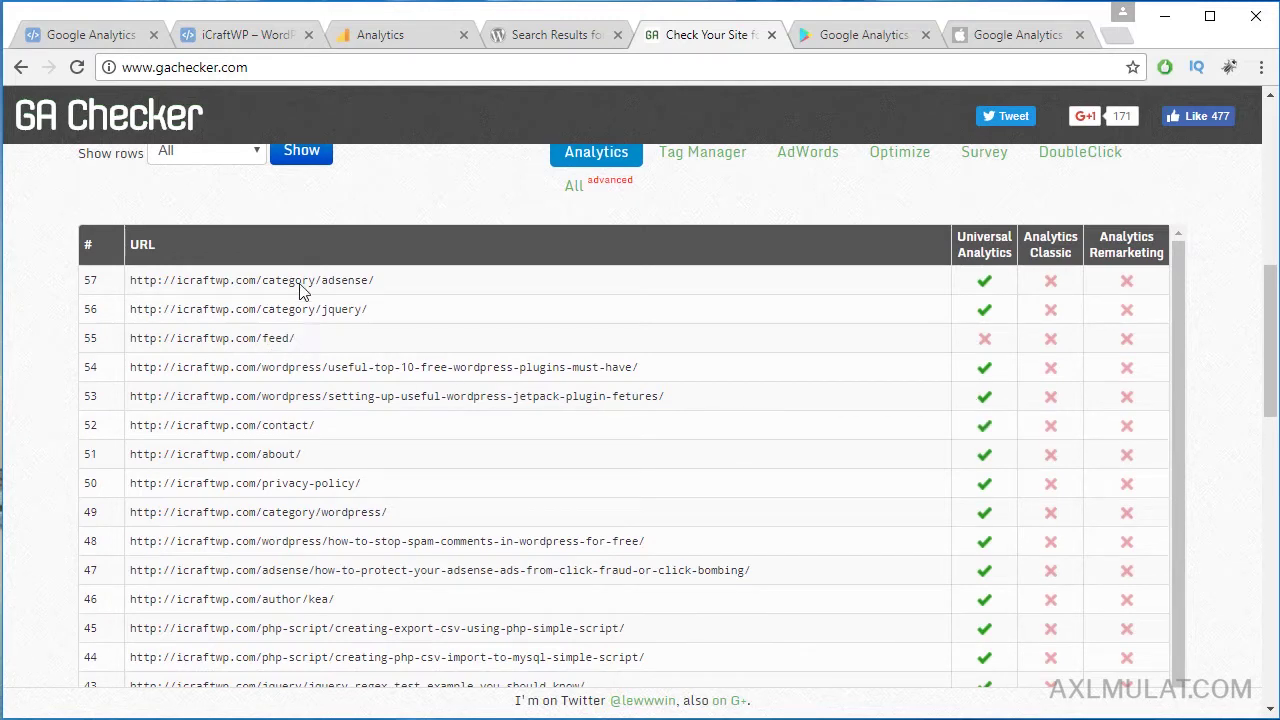
Load icraftwp.com/feed/ to inspect it, then return to the GA tracking-code page
{"action": "left_click", "coordinate": [231, 42]}
{"action": "left_click", "coordinate": [249, 64]}
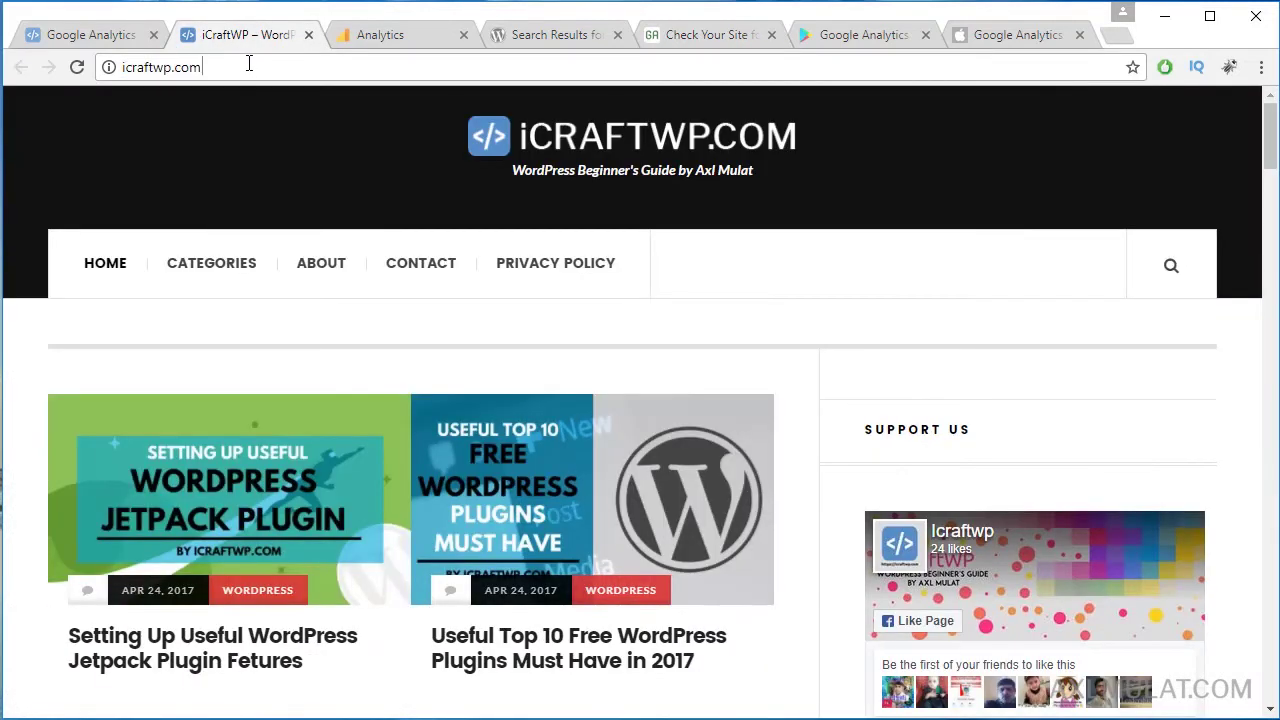
{"action": "type", "text": "/feed/"}
{"action": "key", "text": "Return"}
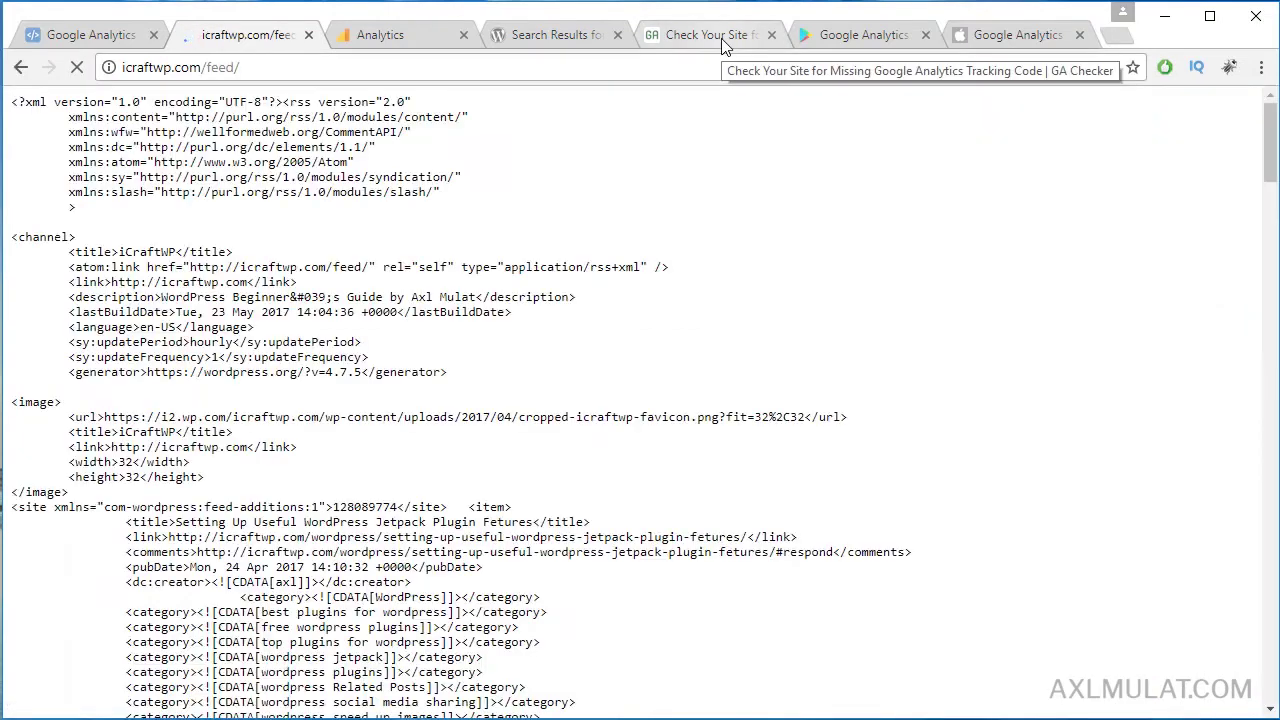
{"action": "left_click", "coordinate": [712, 35]}
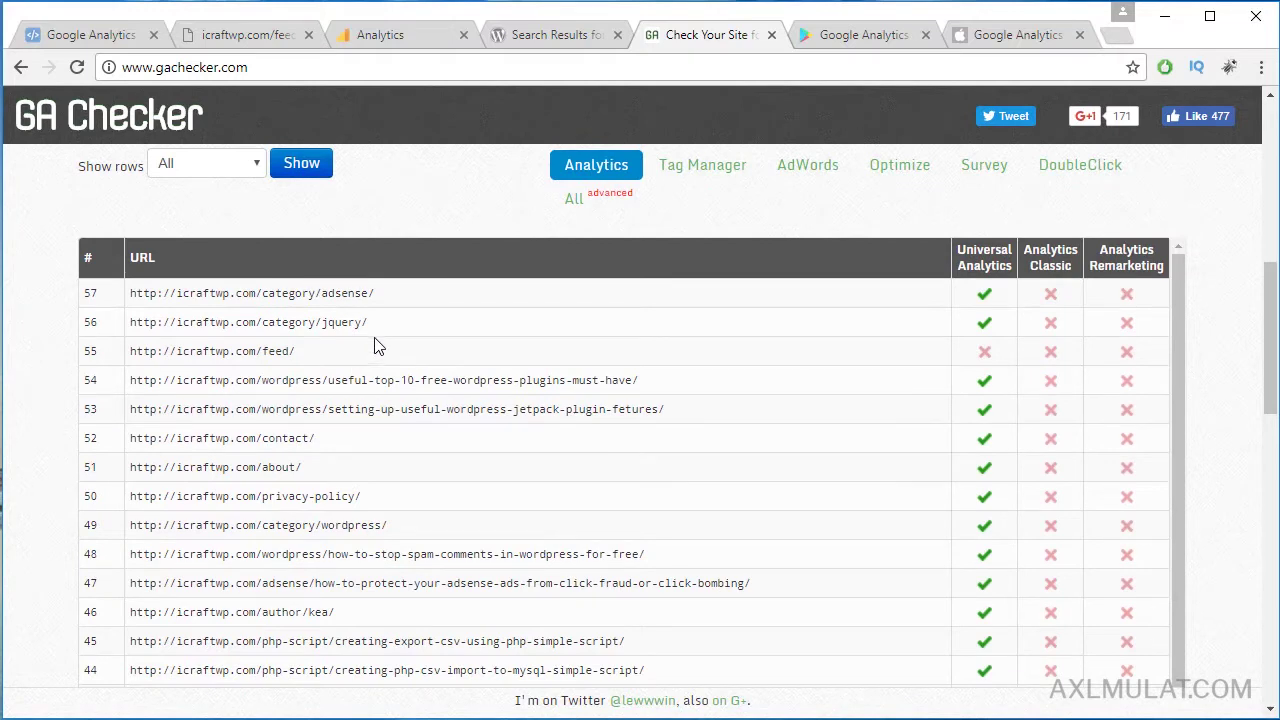
{"action": "left_click", "coordinate": [370, 35]}
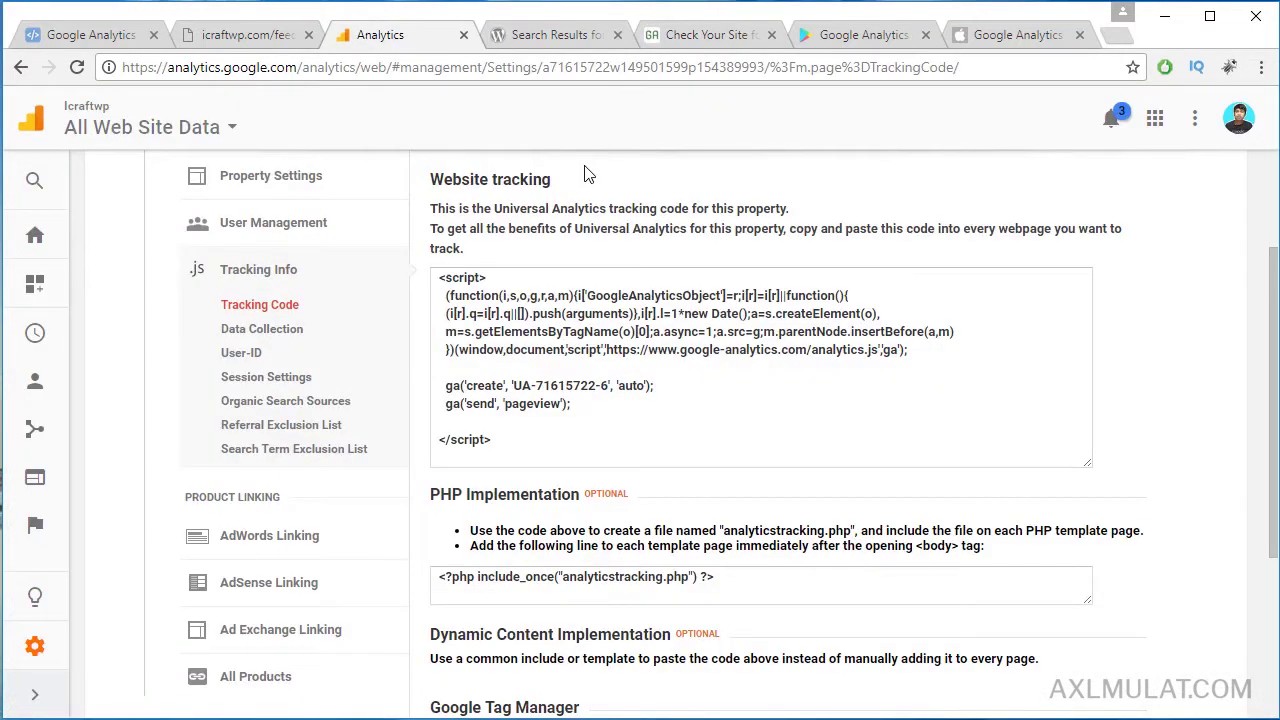
Switch to Axlmulat.com's All Web Site Data view and open the Home report
{"action": "left_click_drag", "start_coordinate": [1274, 458], "coordinate": [1274, 305]}
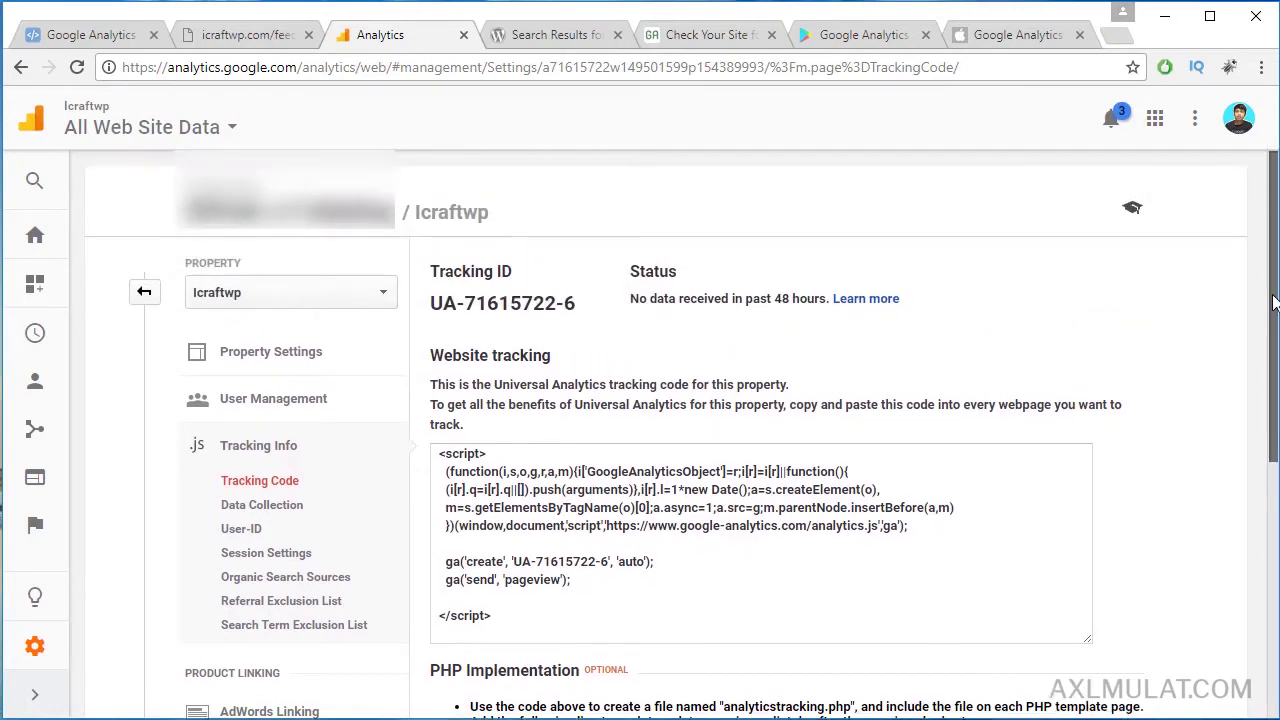
{"action": "left_click", "coordinate": [138, 122]}
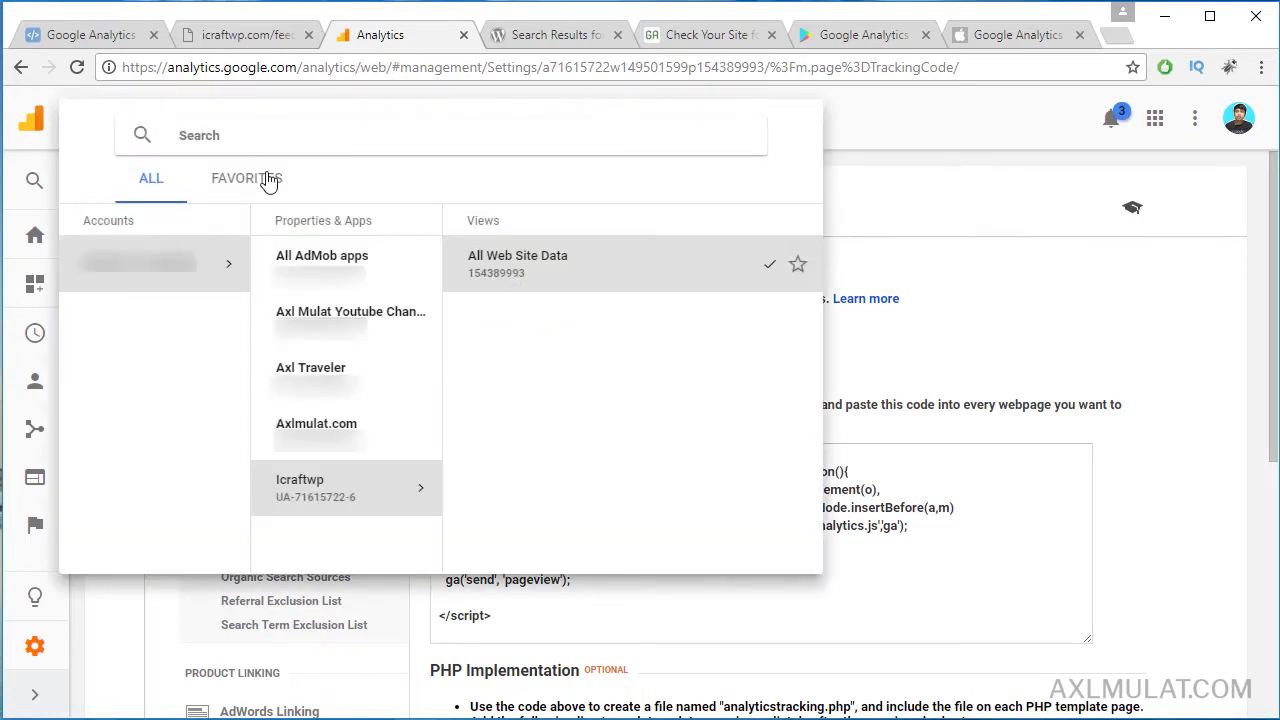
{"action": "mouse_move", "coordinate": [450, 430]}
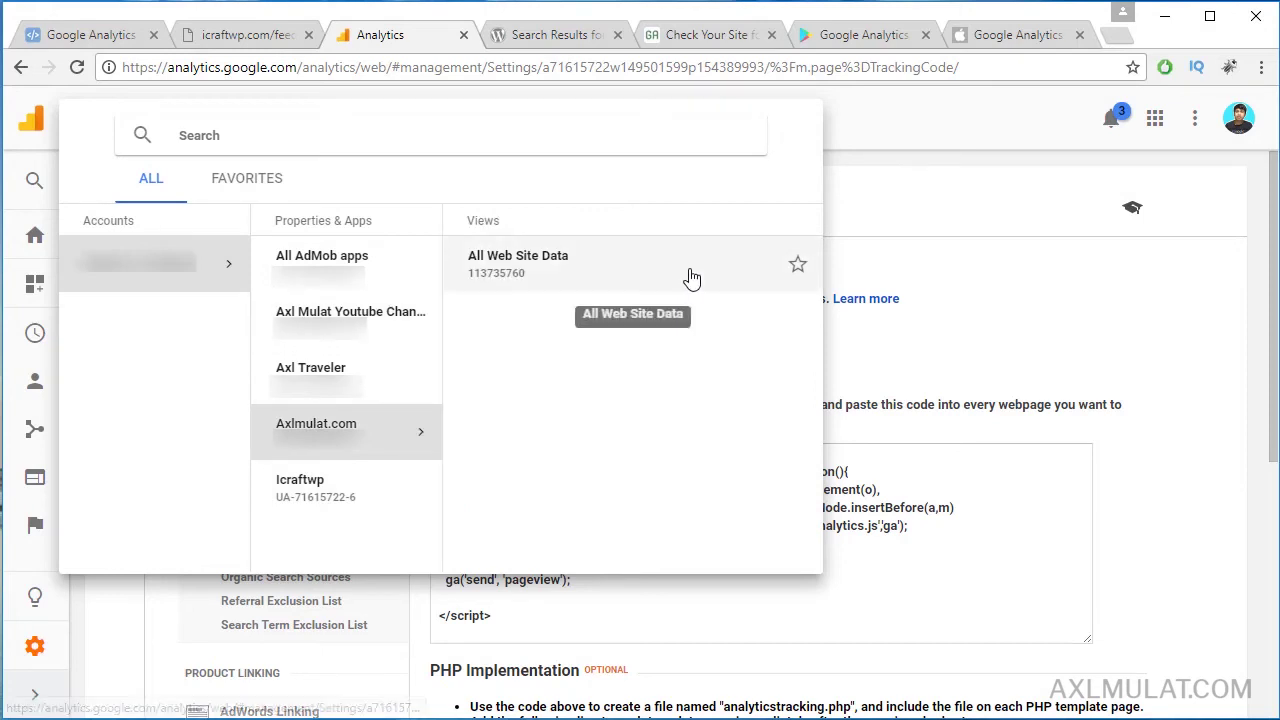
{"action": "left_click", "coordinate": [649, 264]}
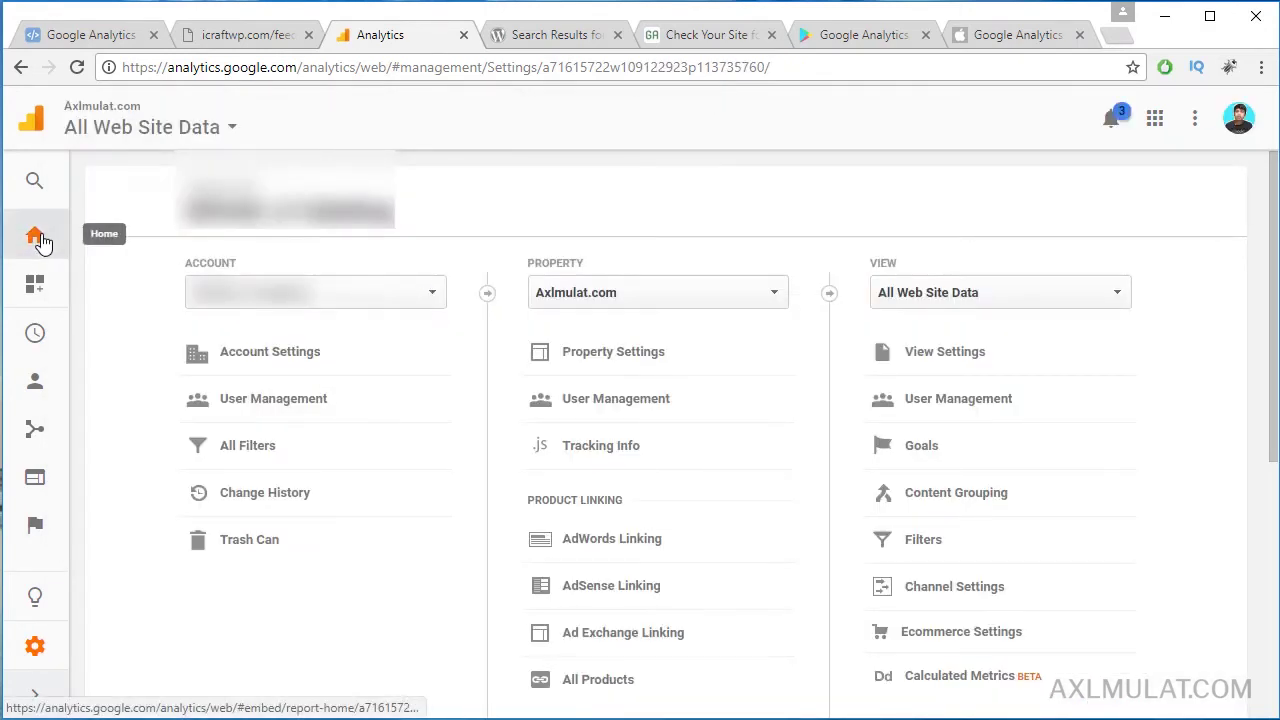
{"action": "left_click", "coordinate": [36, 237]}
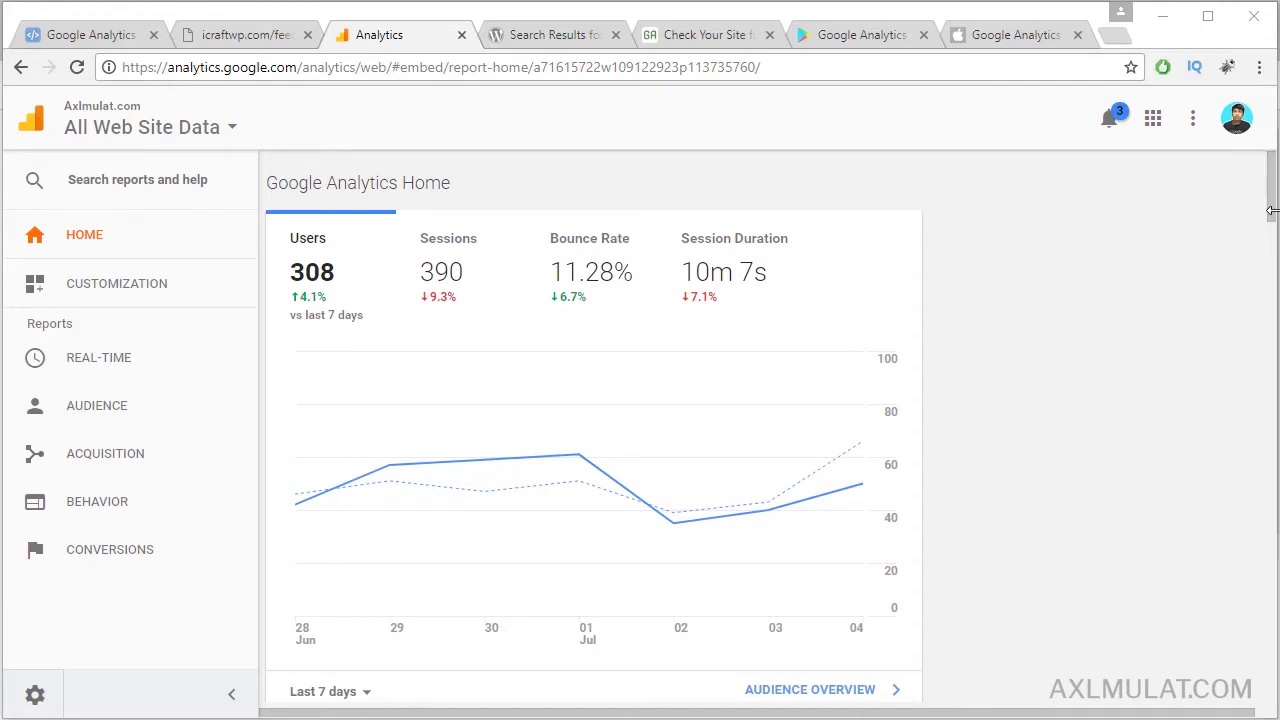
Scroll the Home report down to the last-7-days Traffic Channel breakdown (Organic Search, Direct, Social, Referral)
{"action": "left_click", "coordinate": [1268, 512]}
{"action": "left_click_drag", "start_coordinate": [1266, 512], "coordinate": [1237, 180]}
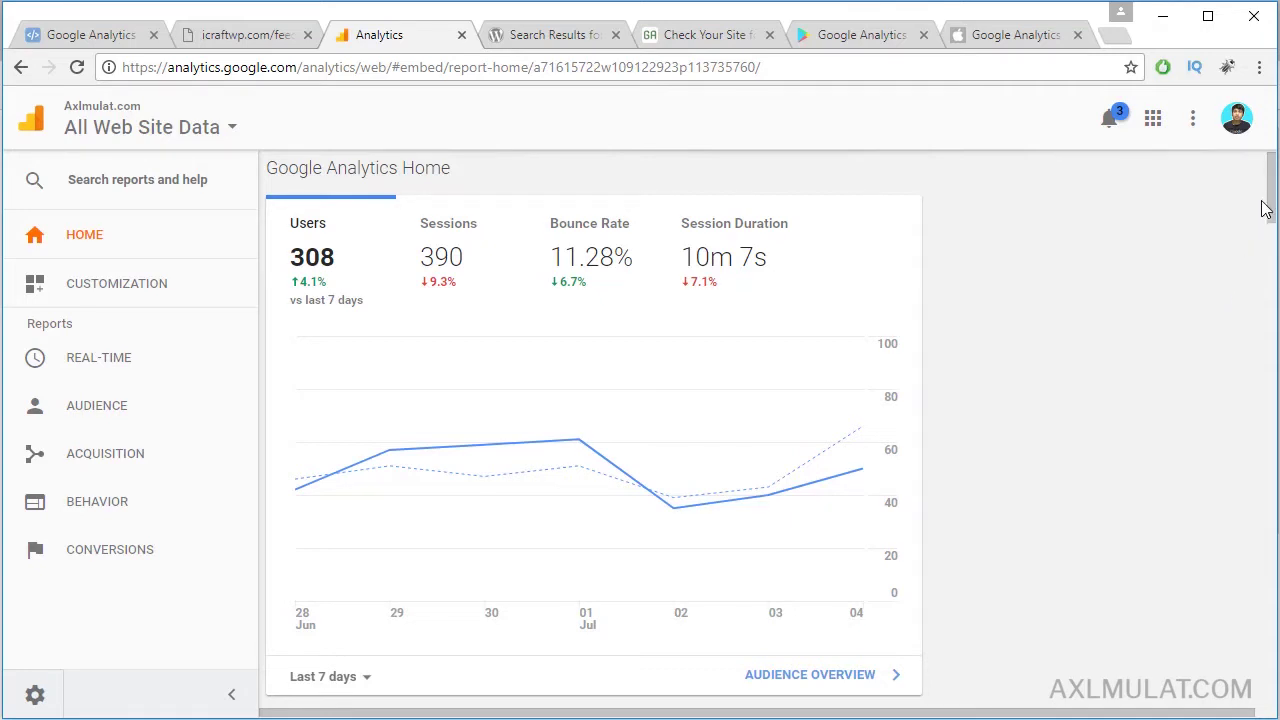
{"action": "left_click_drag", "start_coordinate": [1268, 205], "coordinate": [1272, 258]}
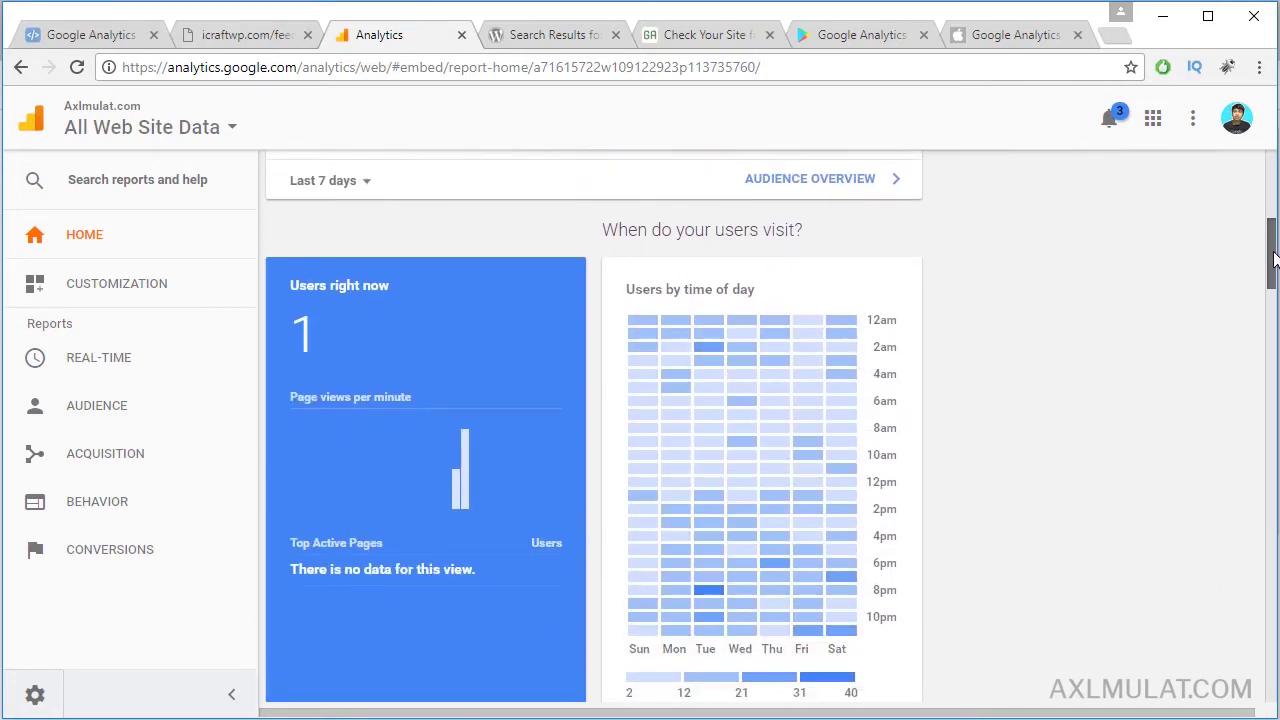
{"action": "left_click_drag", "start_coordinate": [1274, 258], "coordinate": [1275, 333]}
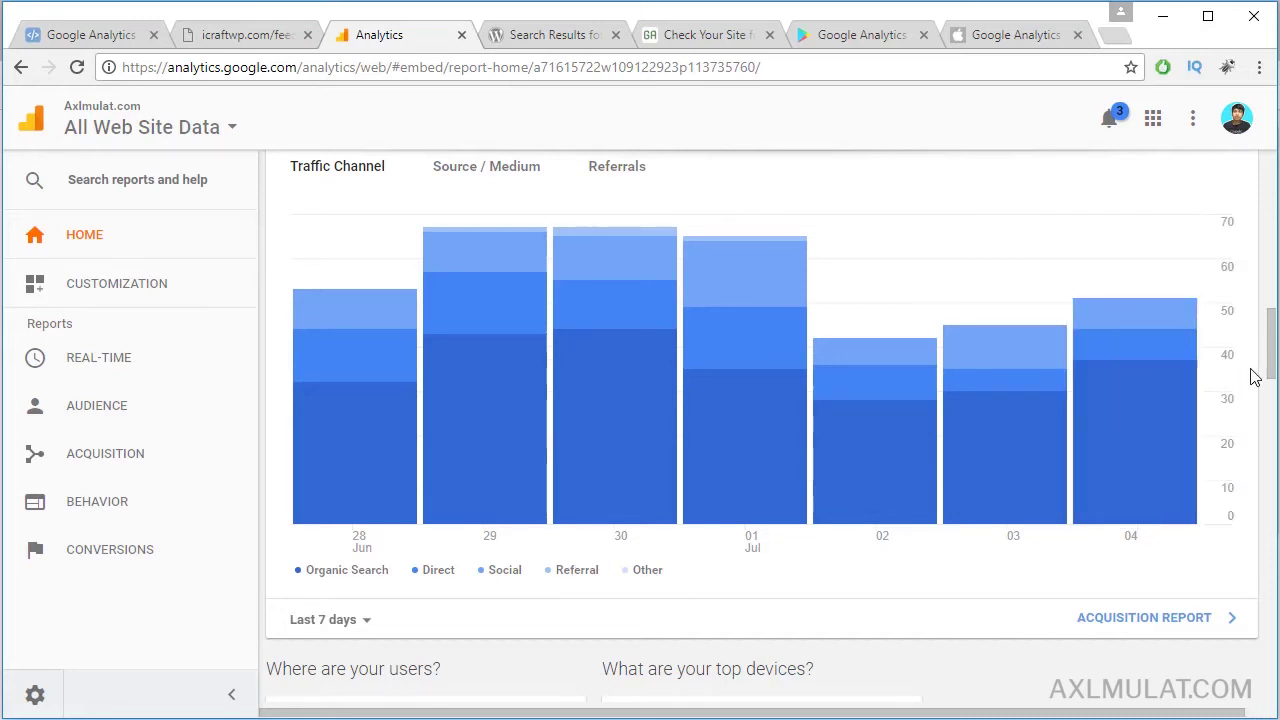
{"action": "left_click_drag", "start_coordinate": [1270, 345], "coordinate": [1268, 402]}
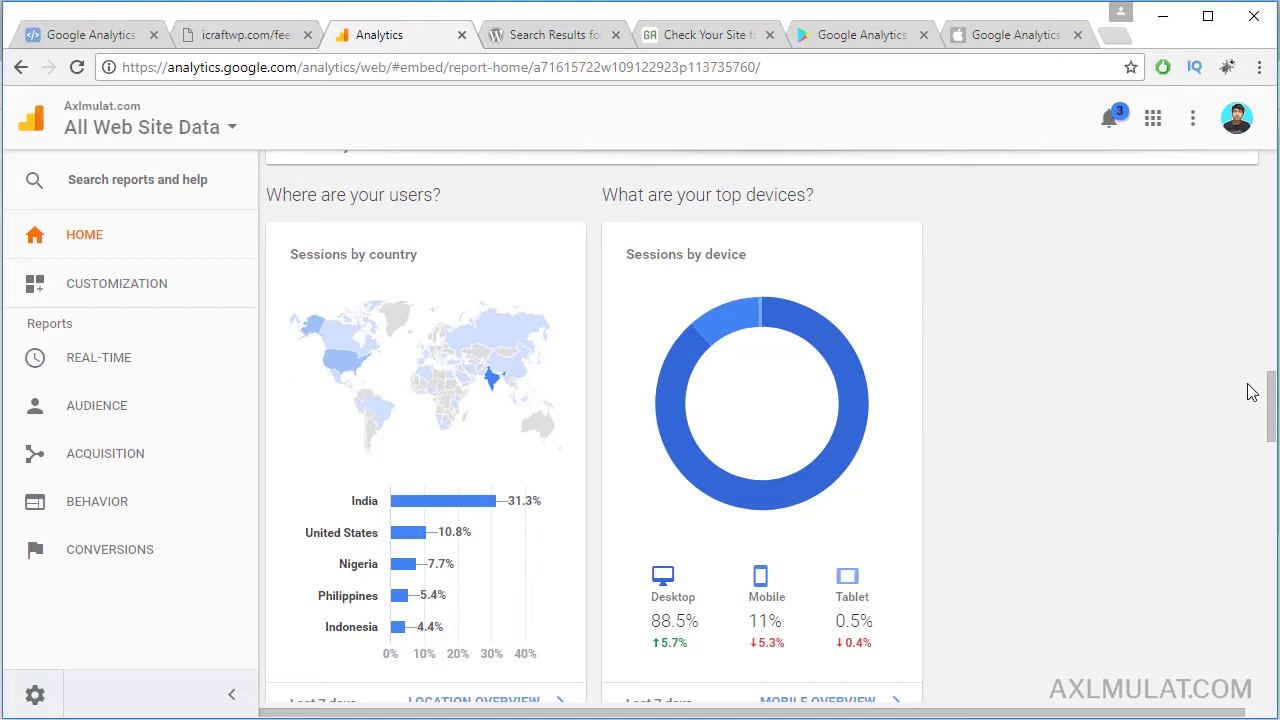
{"action": "left_click_drag", "start_coordinate": [1270, 400], "coordinate": [1273, 188]}
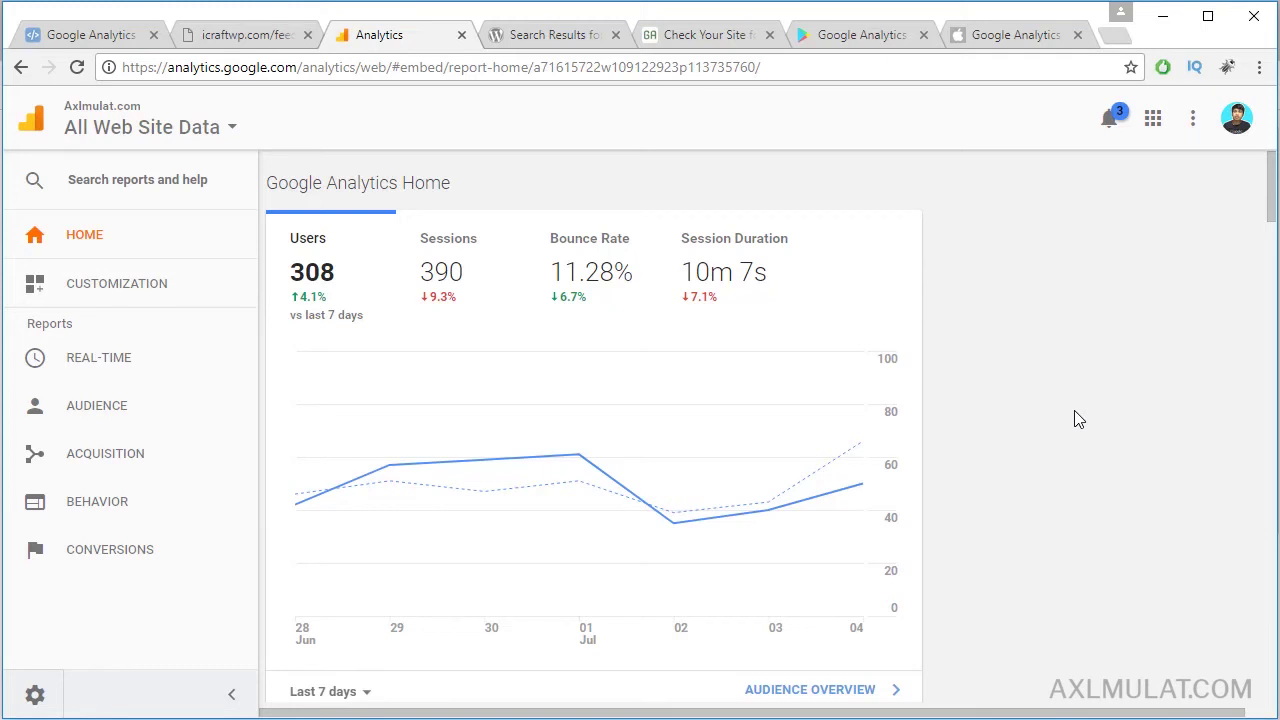
Search Google for 'blogger related posts' and open the AxlMulat tutorial result in a new tab
{"action": "left_click", "coordinate": [1113, 36]}
{"action": "type", "text": "blogger re"}
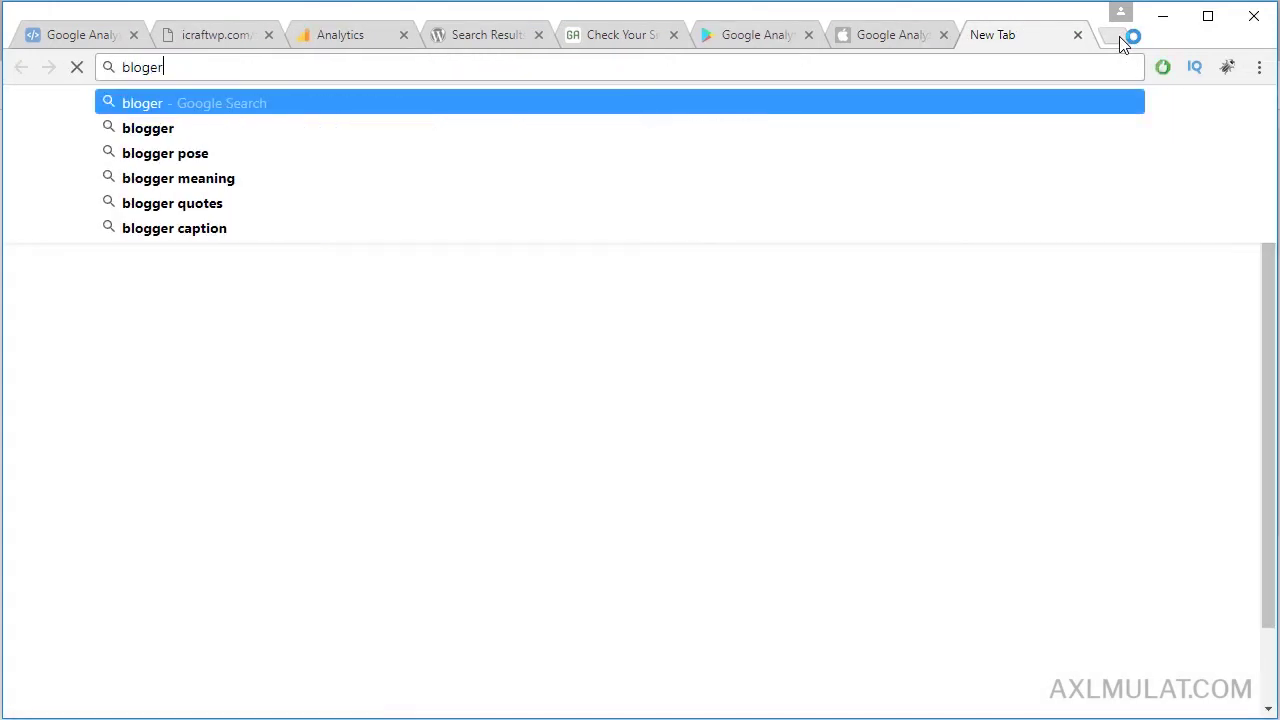
{"action": "key", "text": "Return"}
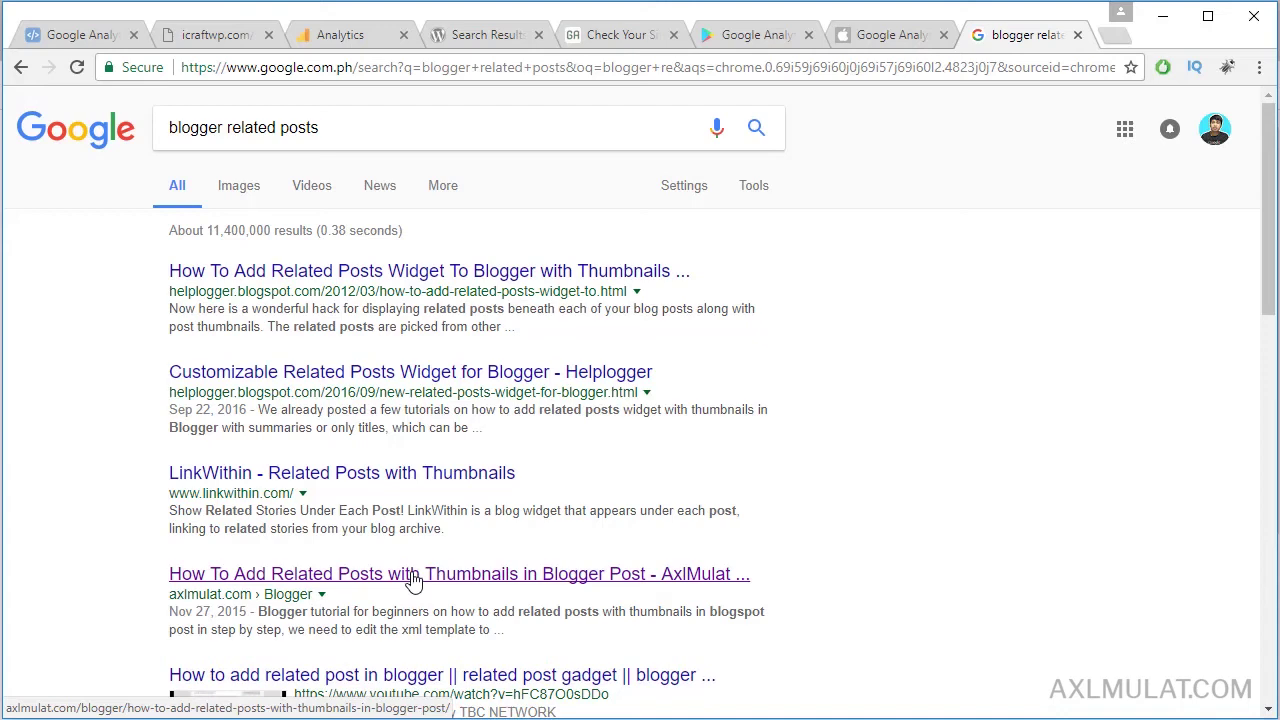
{"action": "right_click", "coordinate": [412, 578]}
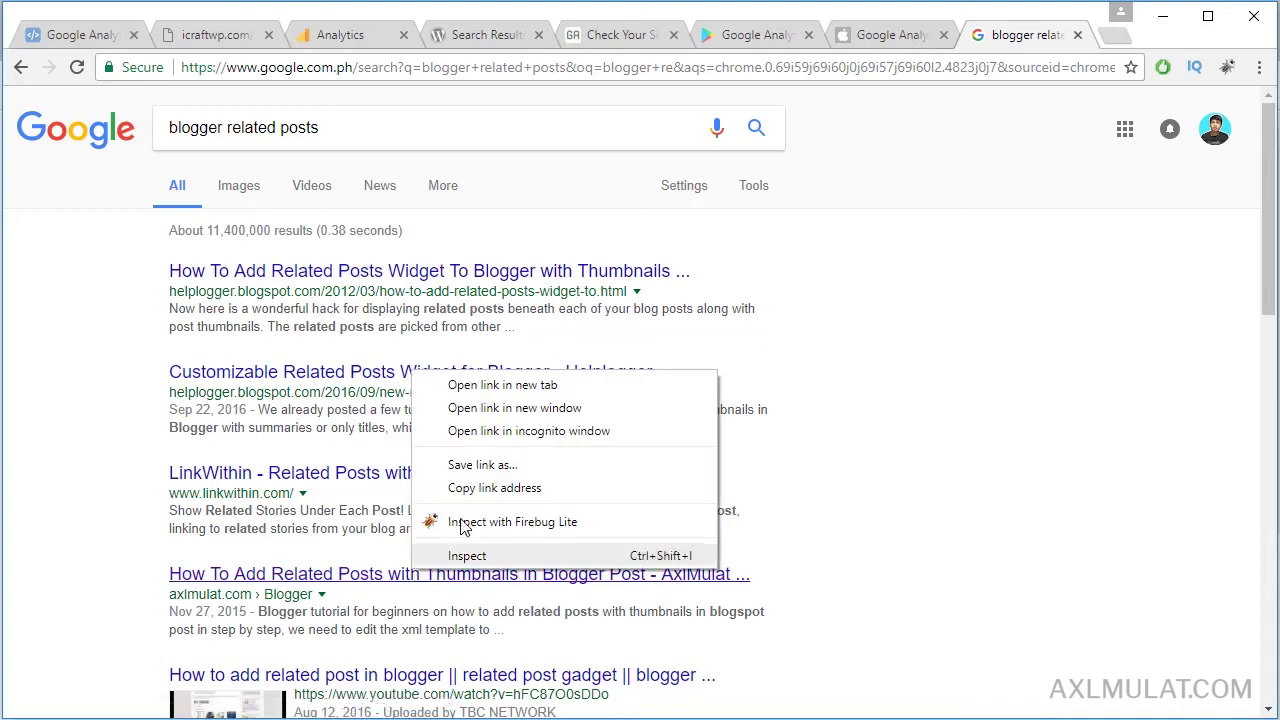
{"action": "left_click", "coordinate": [500, 383]}
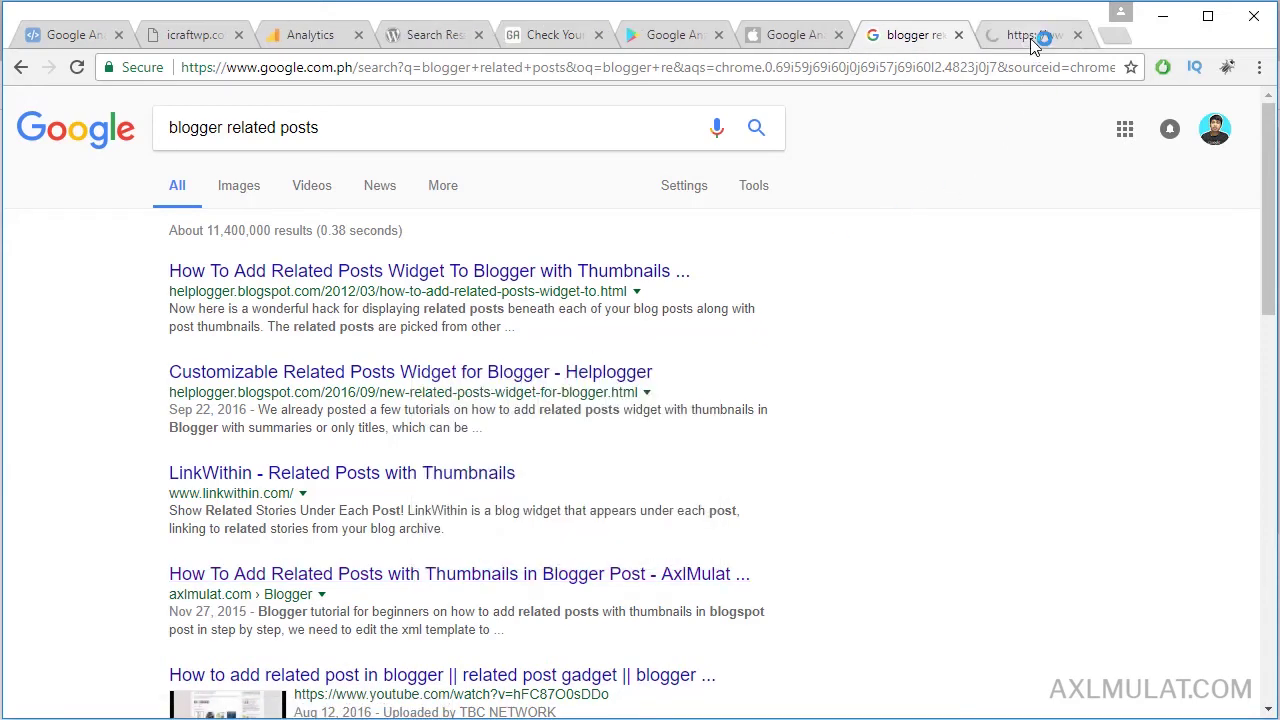
Switch to the AxlMulat tab and scroll through the 'How To Add Related Posts With Thumbnails In Blogger Post' article
{"action": "left_click", "coordinate": [1045, 34]}
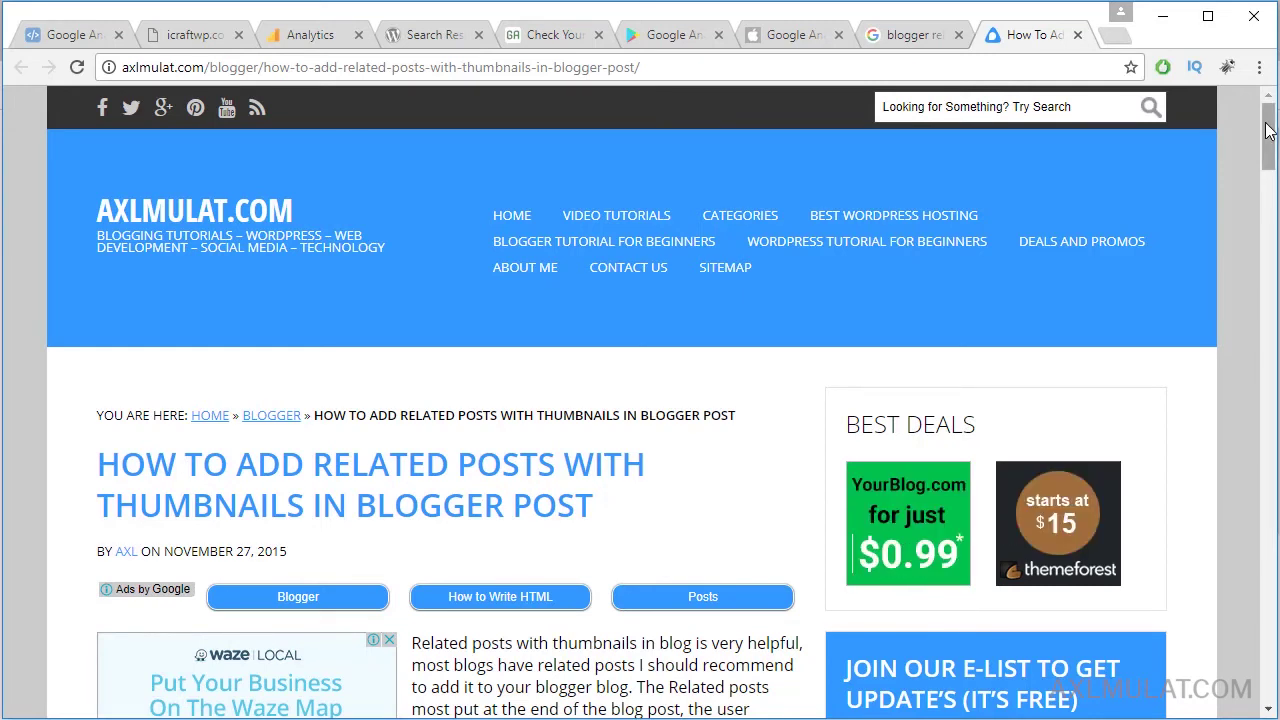
{"action": "left_click", "coordinate": [1266, 190]}
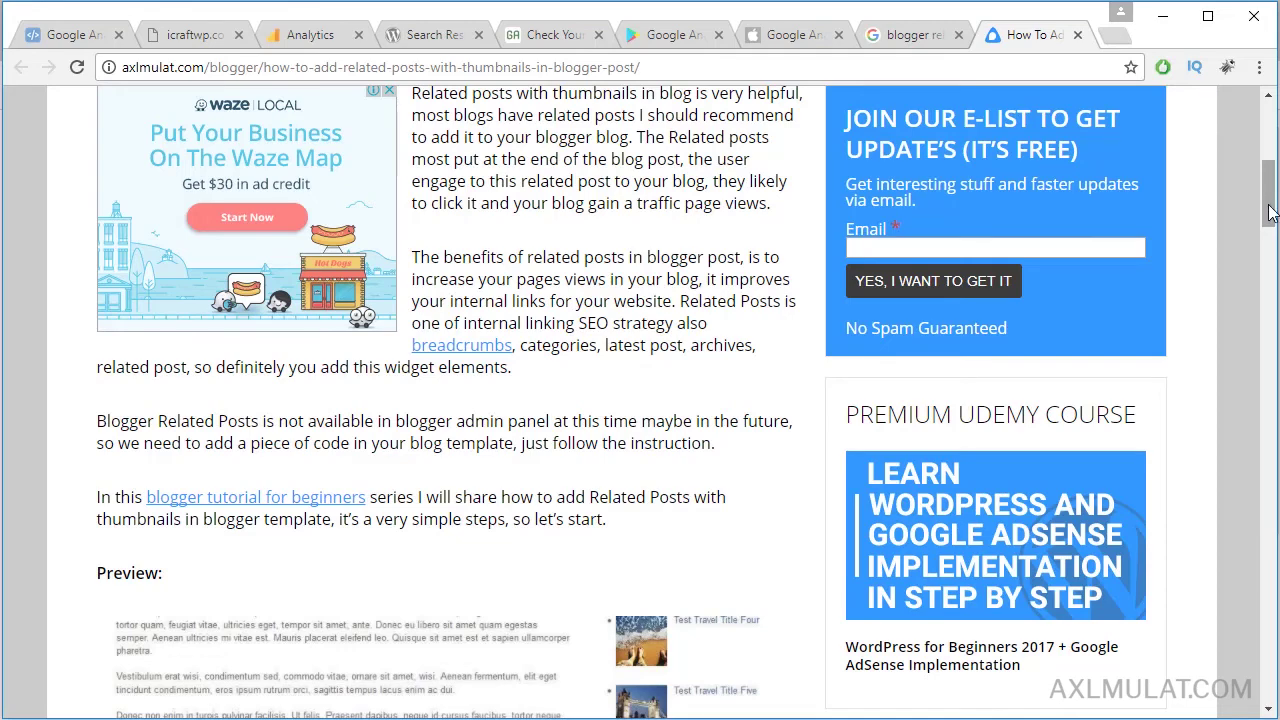
{"action": "scroll", "coordinate": [1268, 206], "scroll_direction": "up", "scroll_amount": 2}
{"action": "scroll", "coordinate": [1271, 210], "scroll_direction": "down", "scroll_amount": 2}
{"action": "left_click_drag", "start_coordinate": [1272, 215], "coordinate": [1271, 138]}
{"action": "scroll", "coordinate": [1265, 410], "scroll_direction": "down", "scroll_amount": 3}
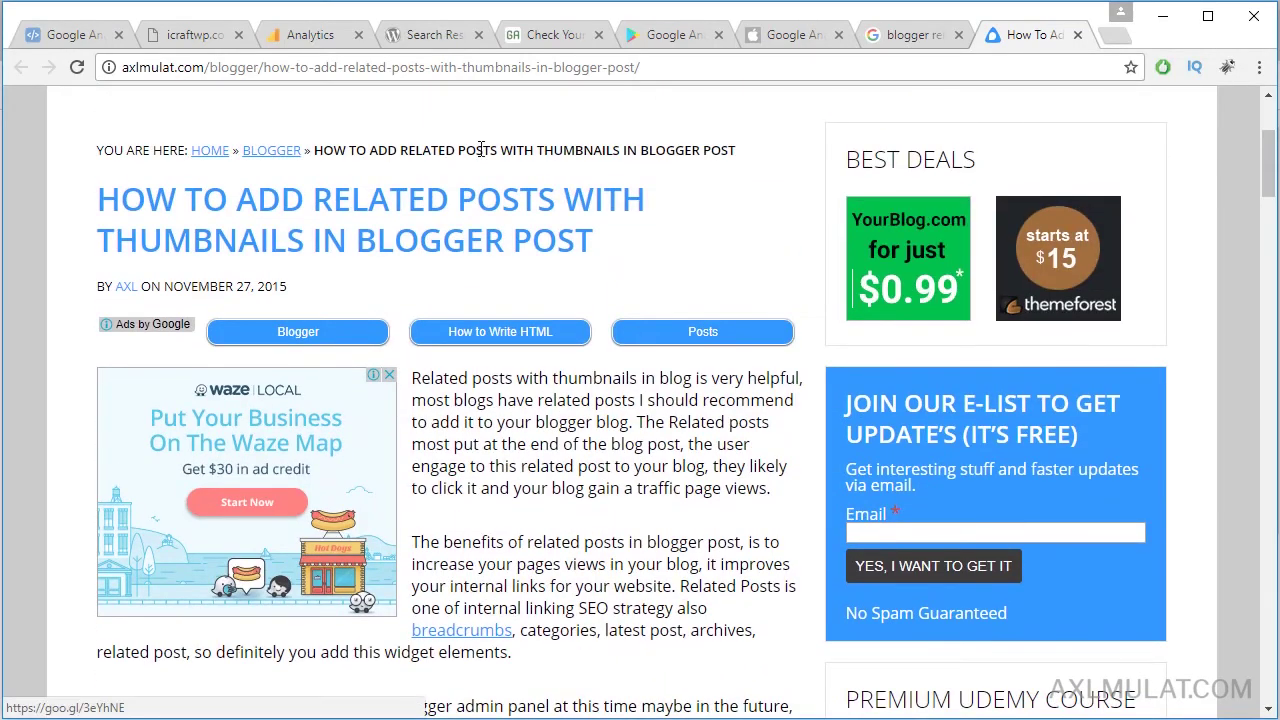
Go back to Google Analytics and open the Audience Overview report
{"action": "left_click", "coordinate": [299, 36]}
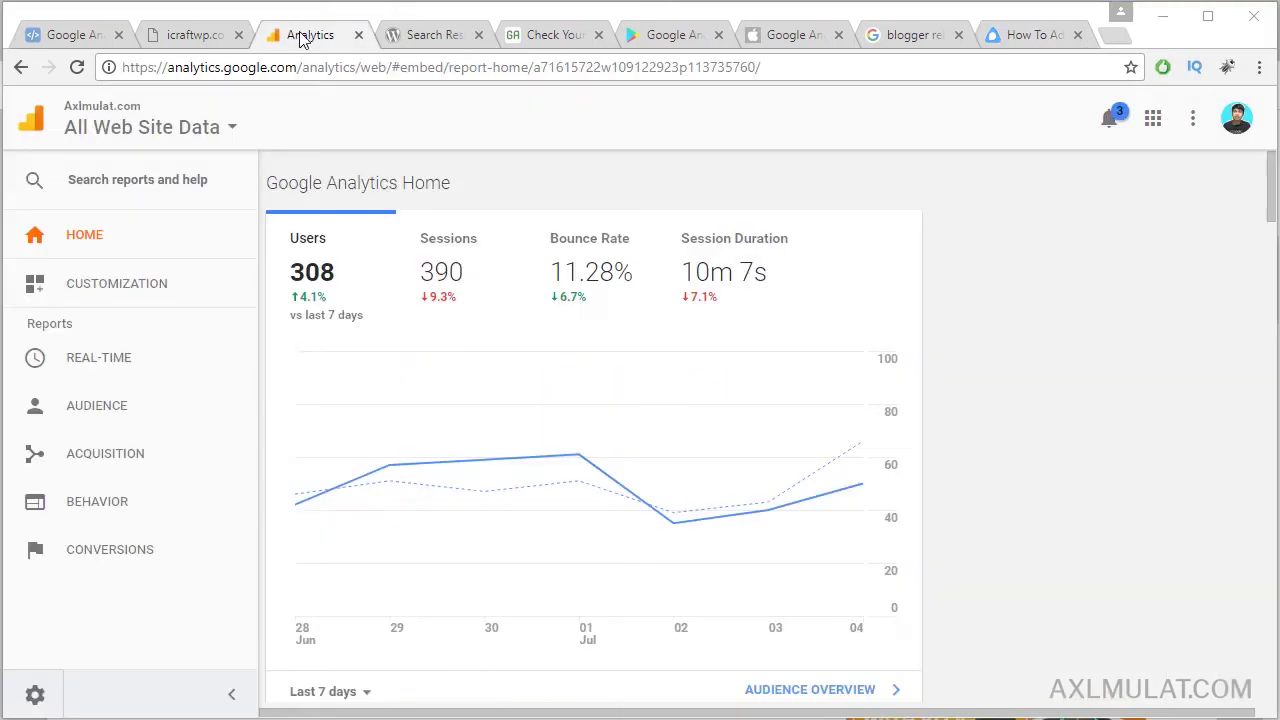
{"action": "left_click", "coordinate": [162, 417]}
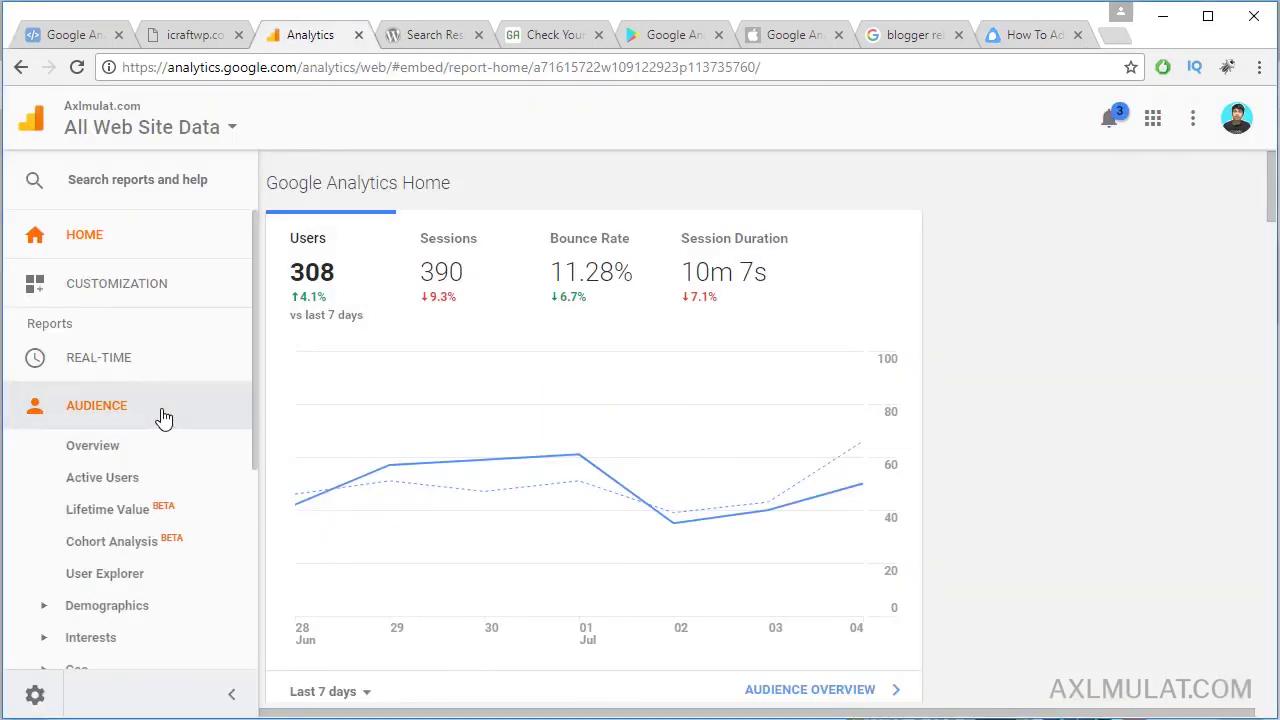
{"action": "left_click", "coordinate": [95, 450]}
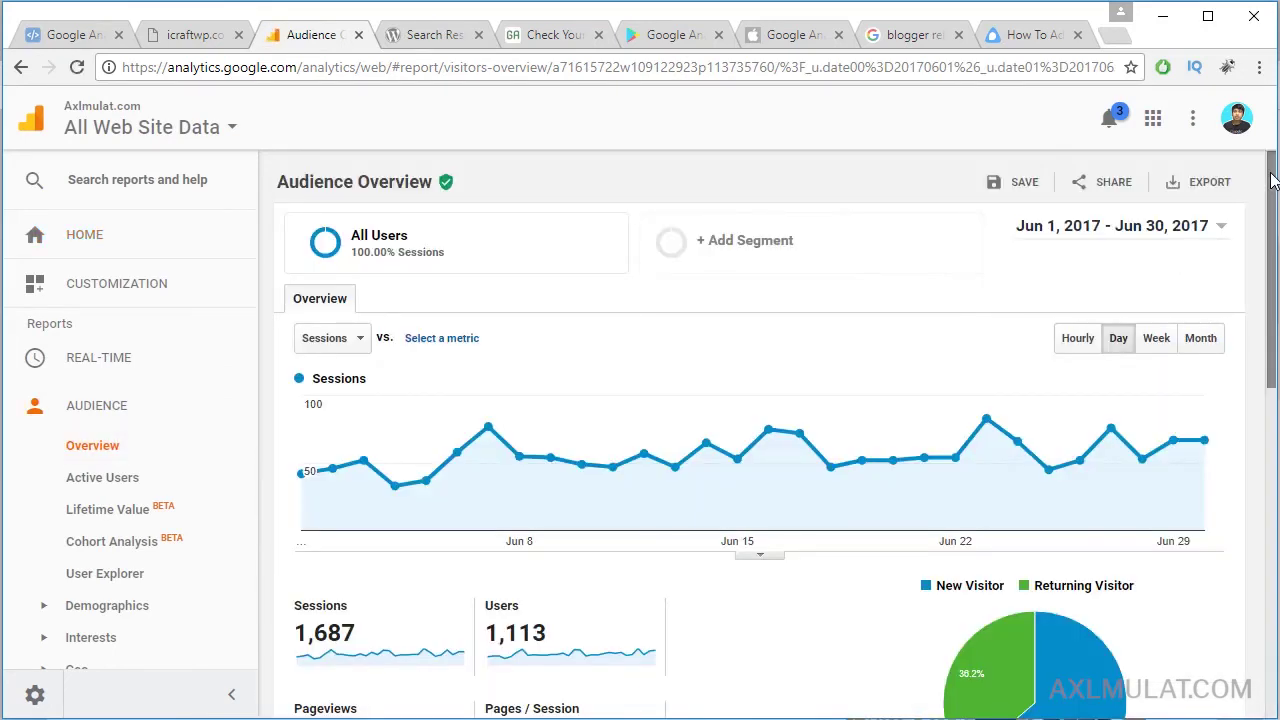
{"action": "left_click_drag", "start_coordinate": [1272, 175], "coordinate": [1272, 176]}
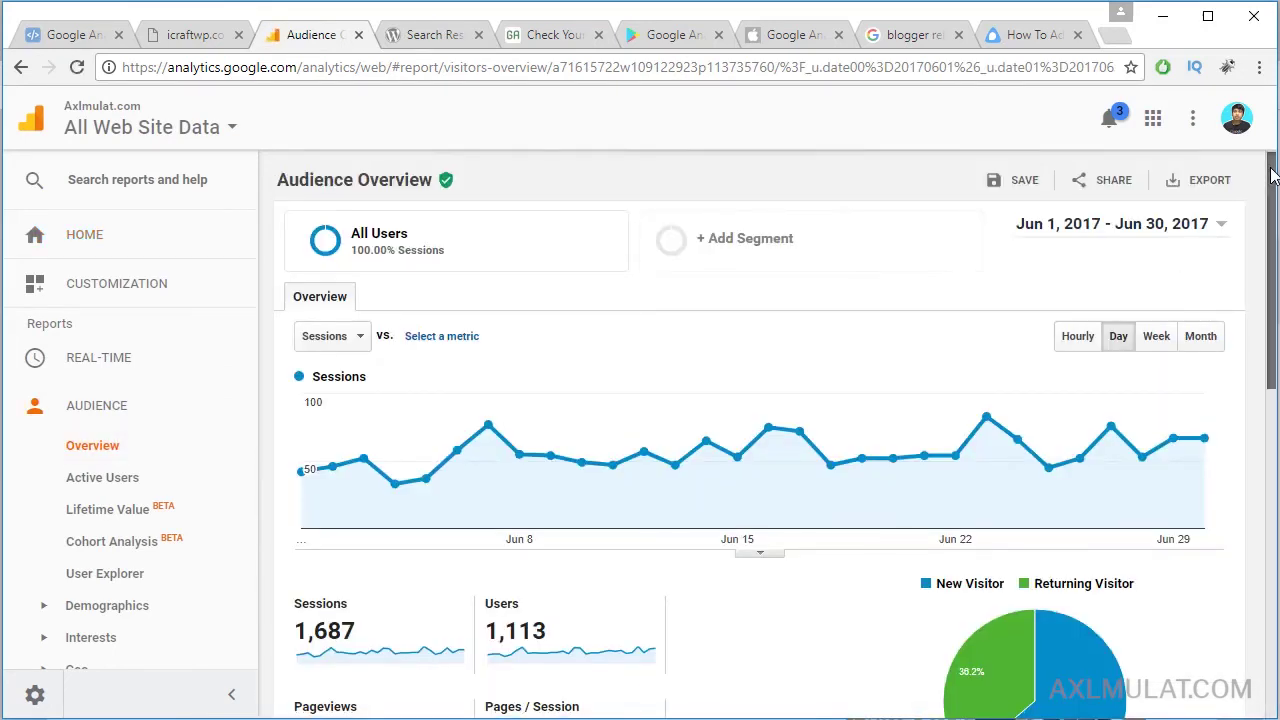
Apply the Jun 1 – Jun 30, 2017 date range and review the 1,687 sessions and 1,113 users
{"action": "left_click", "coordinate": [1170, 228]}
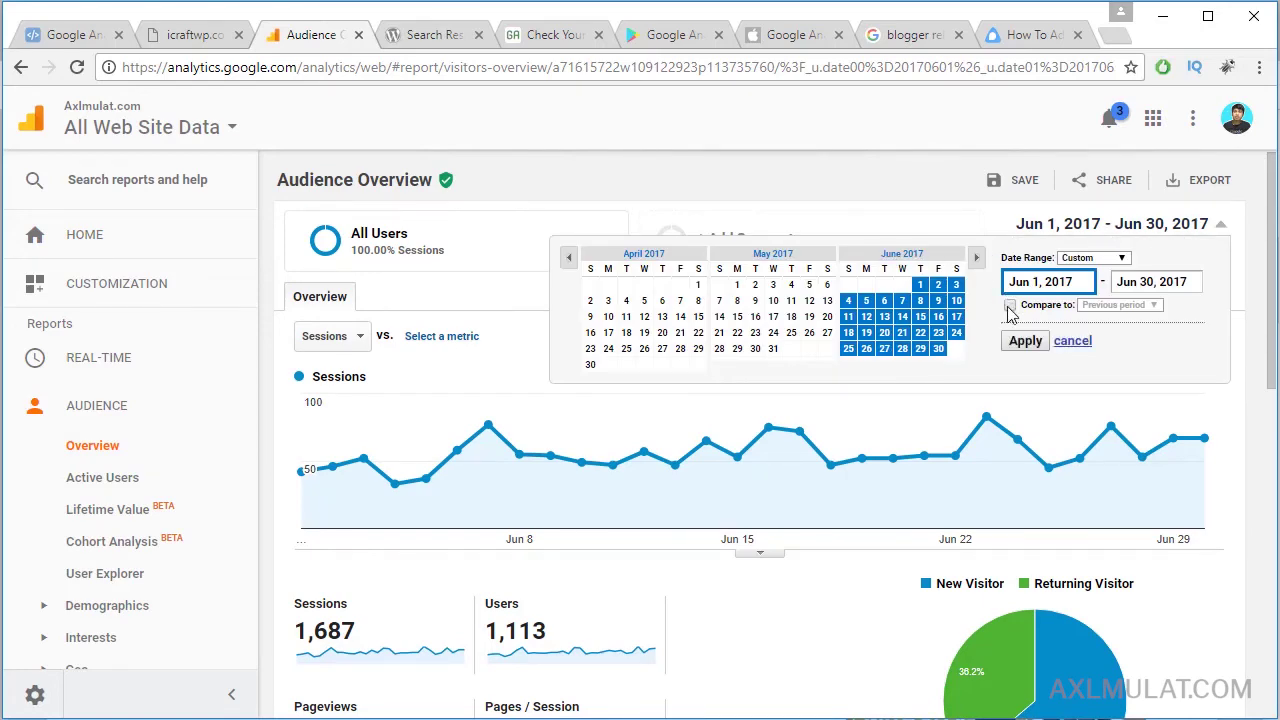
{"action": "left_click", "coordinate": [1025, 340]}
{"action": "left_click_drag", "start_coordinate": [1274, 218], "coordinate": [1268, 310]}
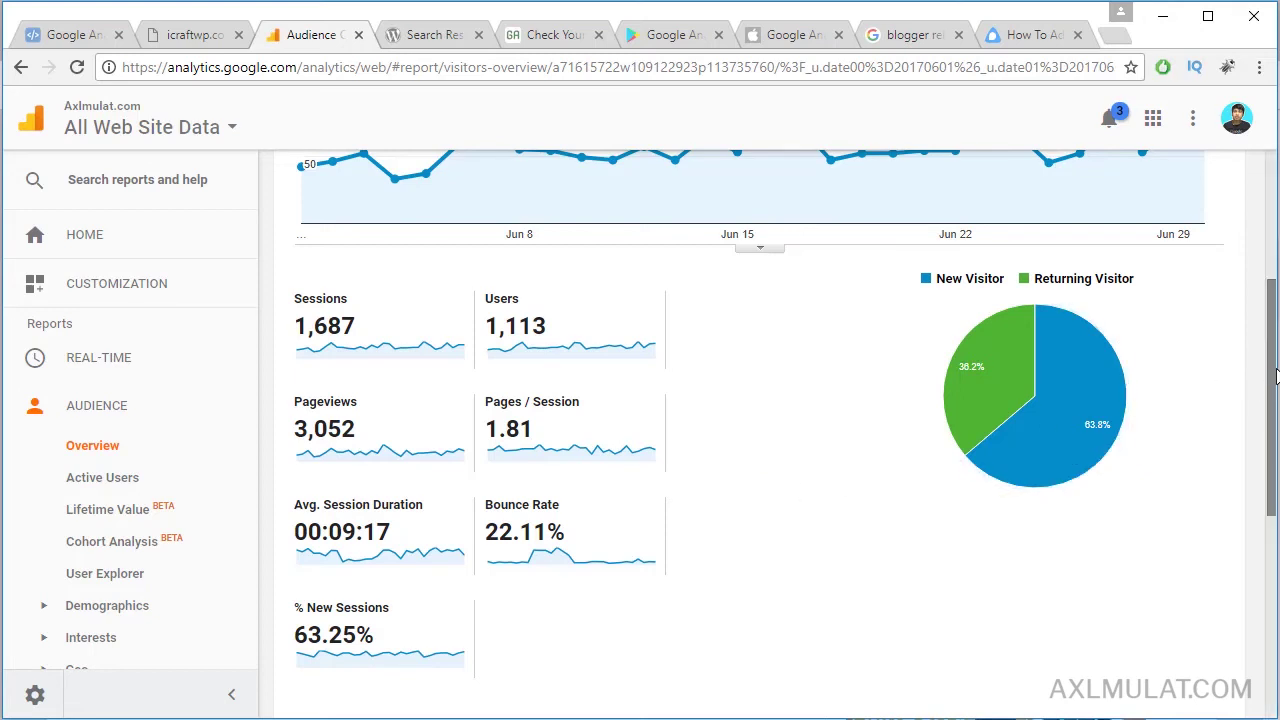
{"action": "scroll", "coordinate": [1270, 376], "scroll_direction": "up", "scroll_amount": 3}
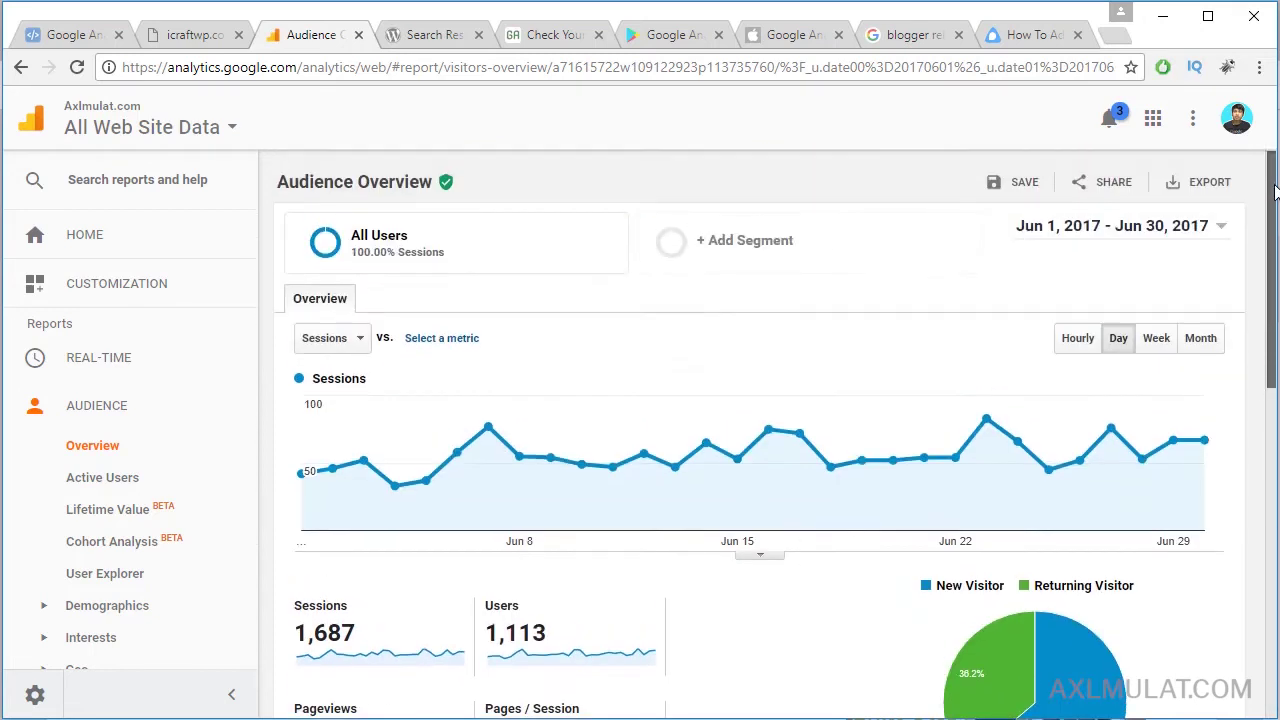
Narrow the Audience Overview to the single day June 1, 2017 and review it
{"action": "left_click", "coordinate": [1103, 225]}
{"action": "left_click", "coordinate": [921, 287]}
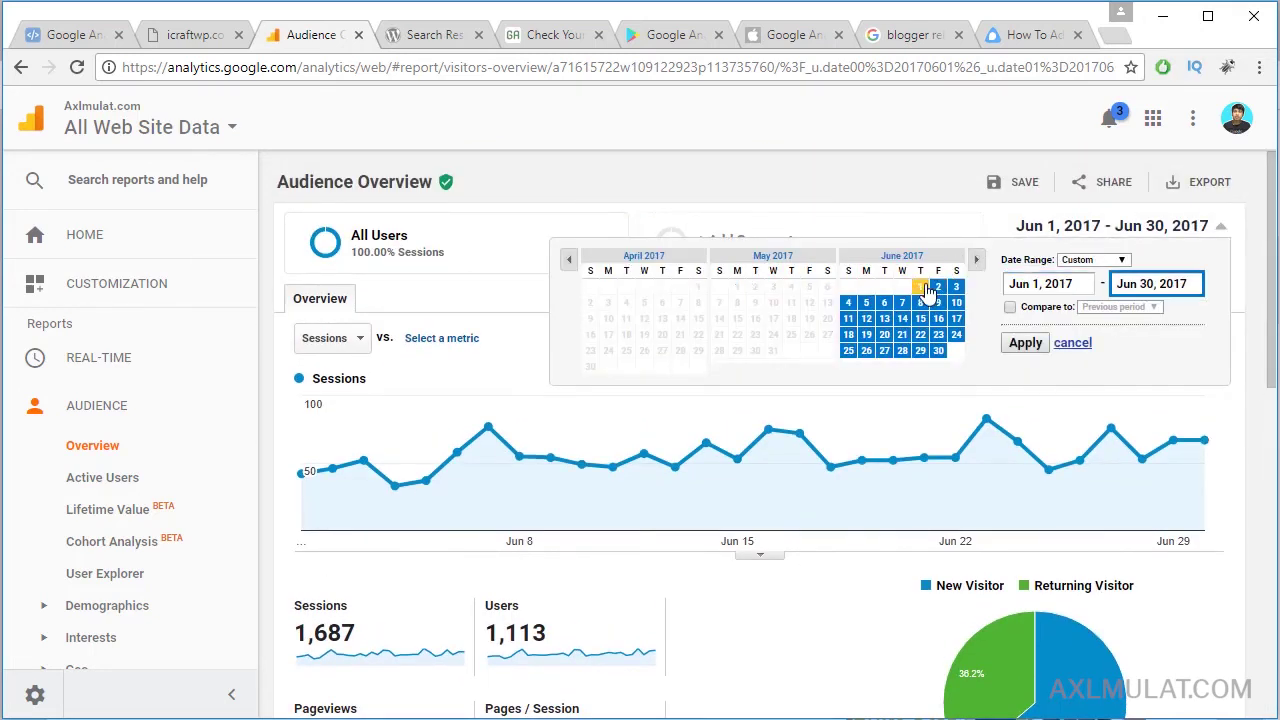
{"action": "left_click", "coordinate": [924, 287]}
{"action": "left_click", "coordinate": [1026, 344]}
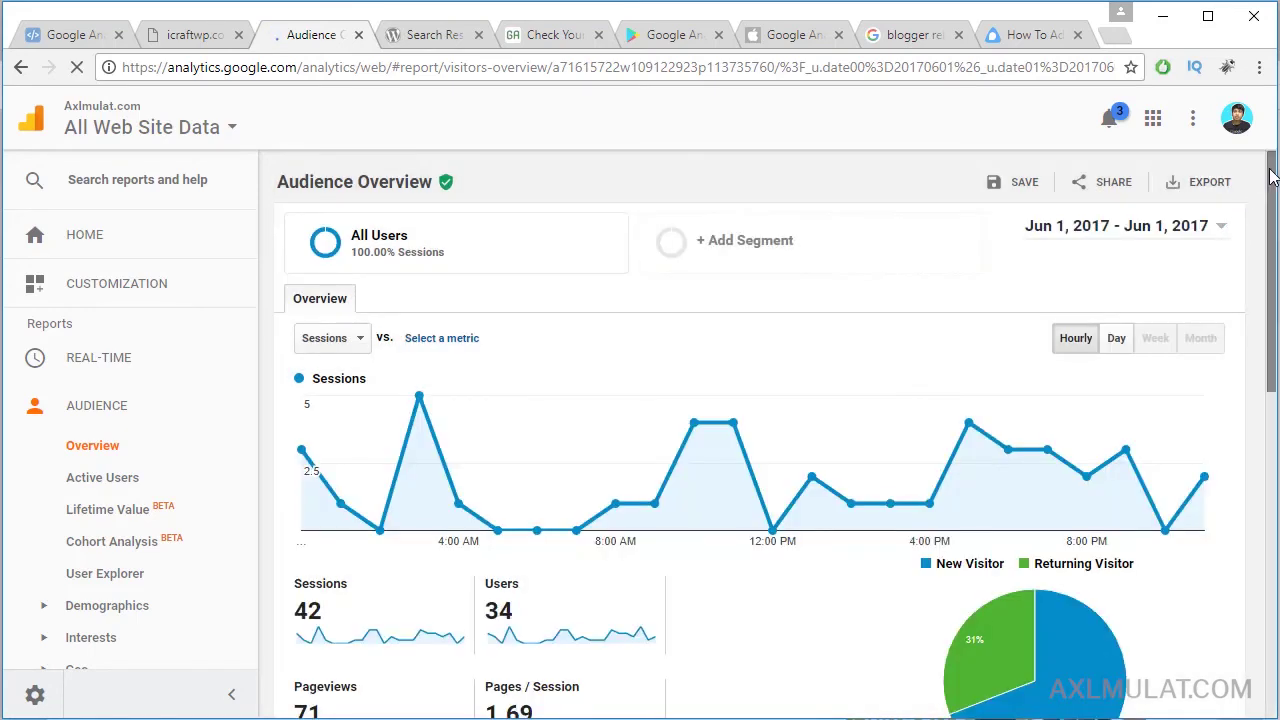
{"action": "scroll", "coordinate": [1270, 238], "scroll_direction": "down", "scroll_amount": 2}
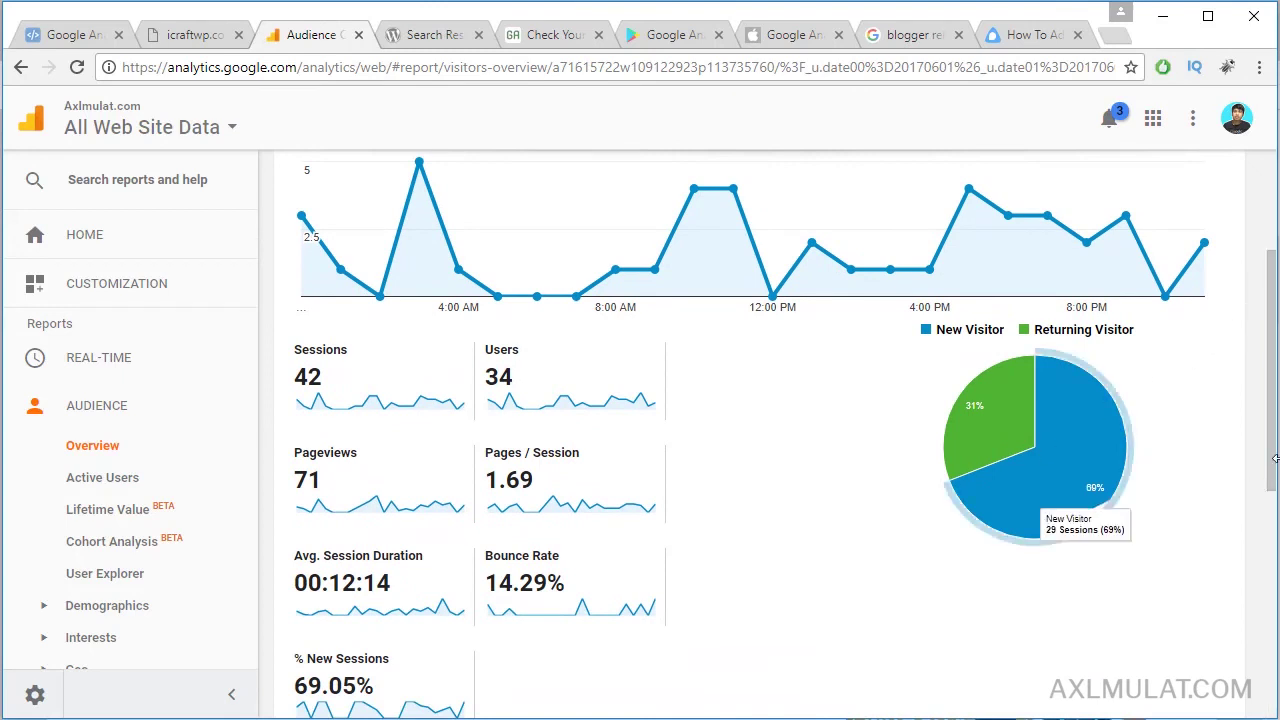
{"action": "scroll", "coordinate": [1273, 226], "scroll_direction": "up", "scroll_amount": 2}
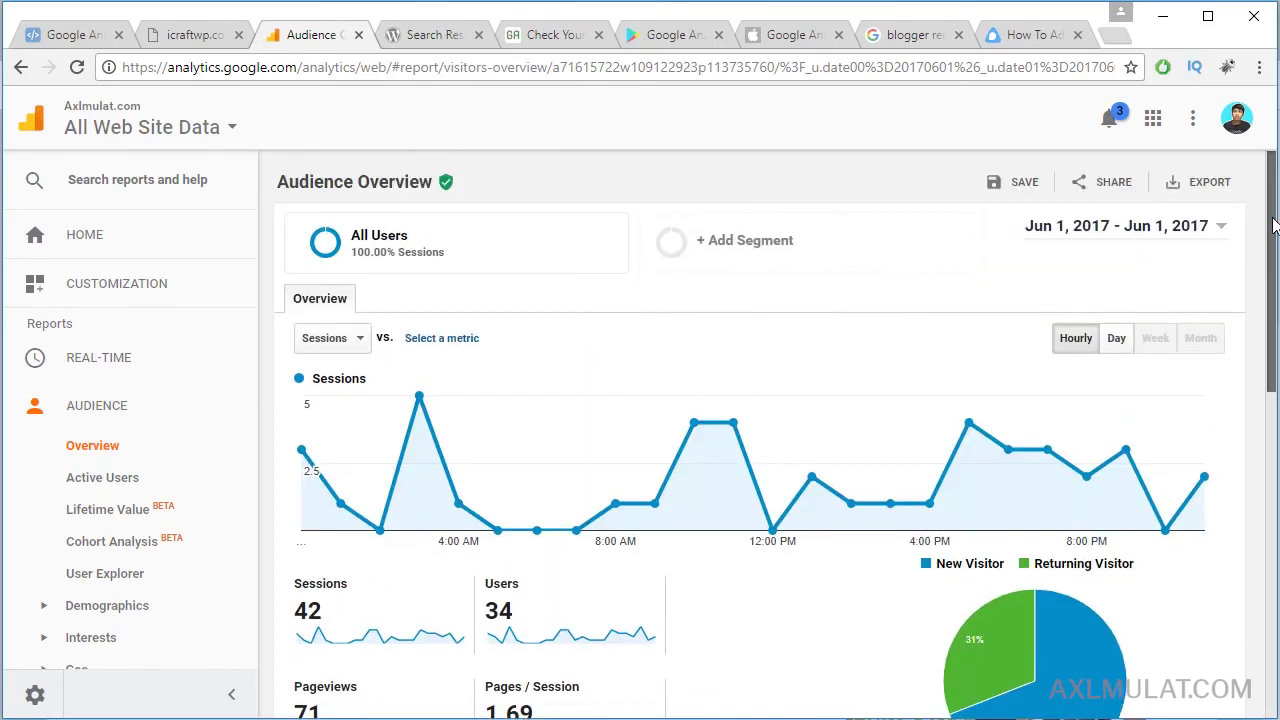
Change the date range to Jun 4 – Jun 10, 2017, showing 363 sessions and 261 users
{"action": "left_click", "coordinate": [1097, 228]}
{"action": "left_click", "coordinate": [847, 304]}
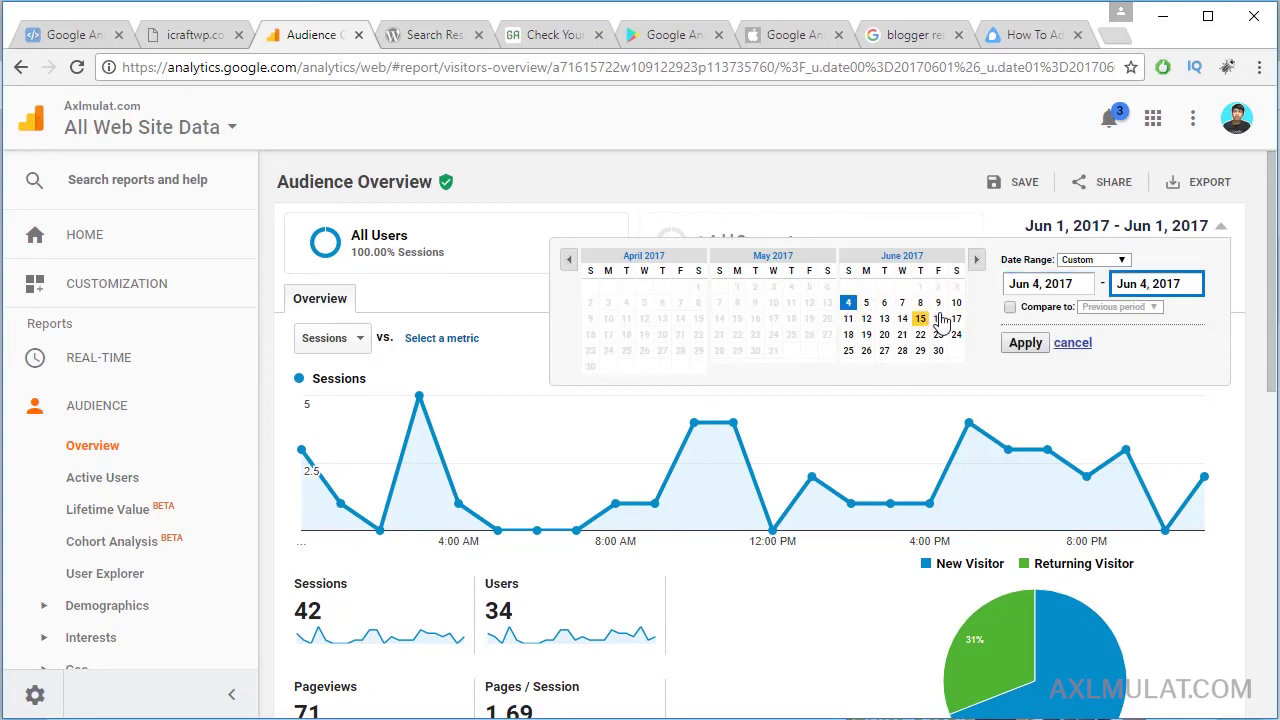
{"action": "left_click", "coordinate": [956, 303]}
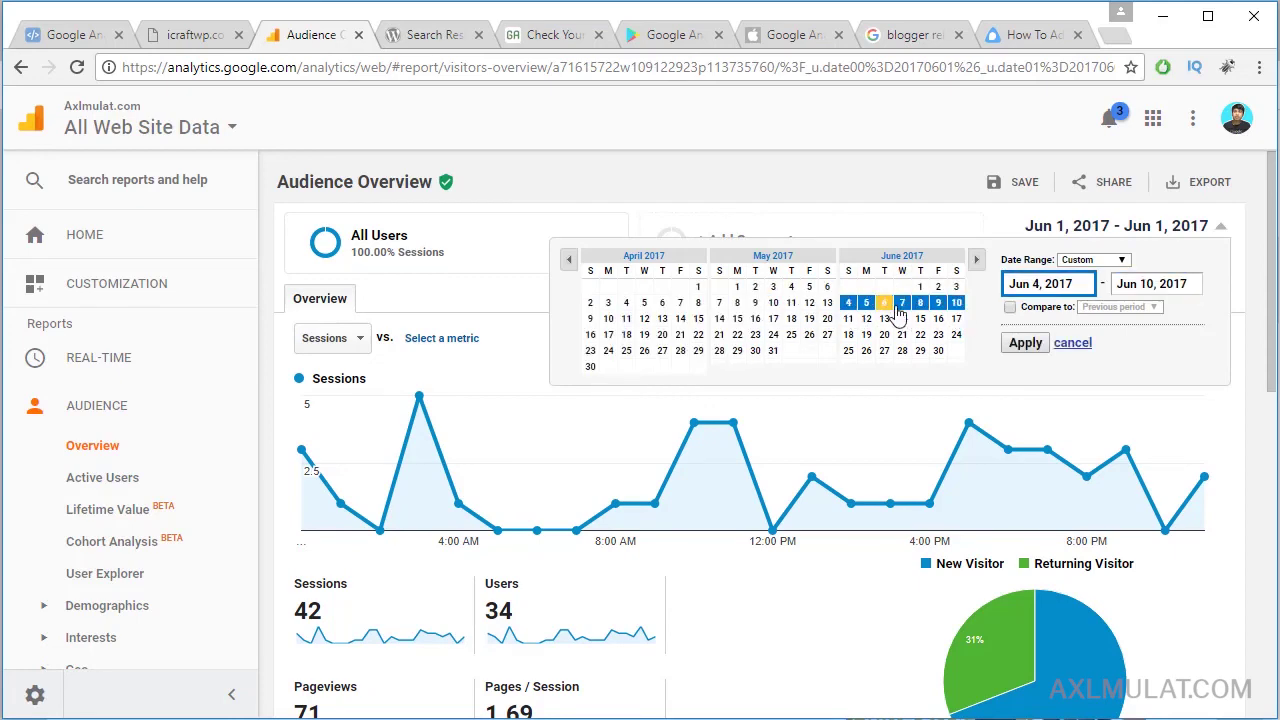
{"action": "left_click", "coordinate": [1025, 343]}
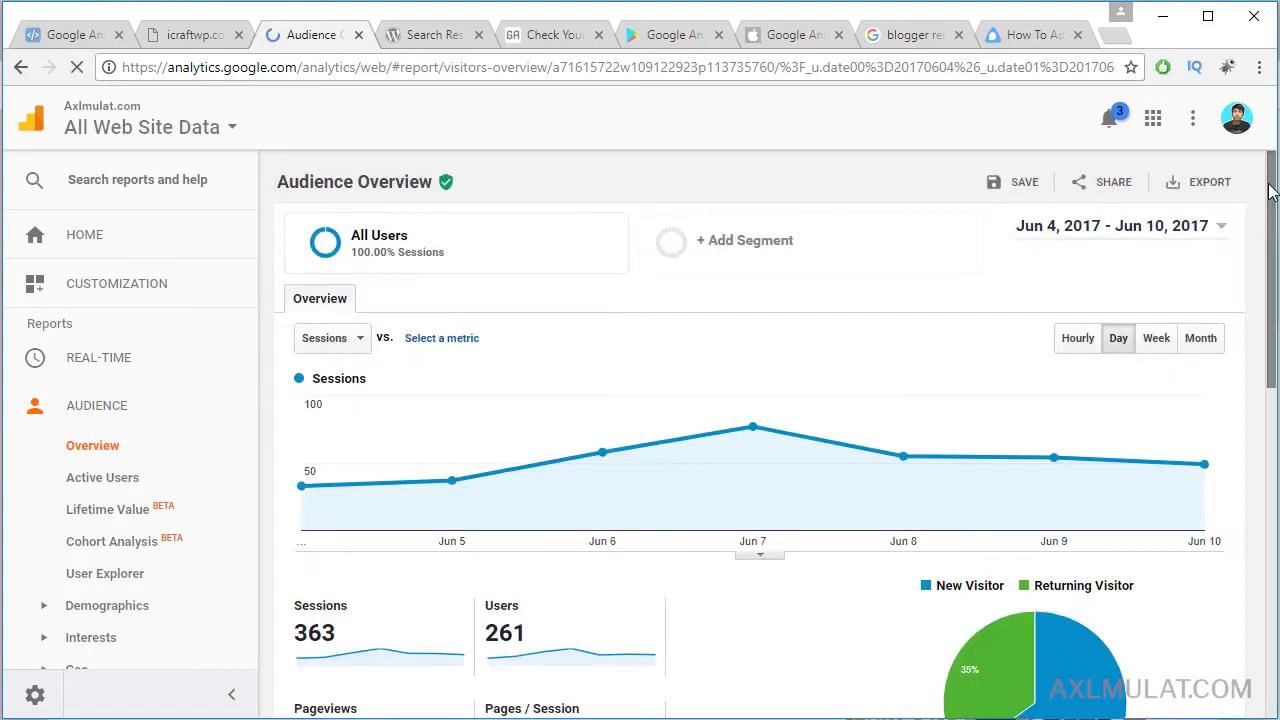
{"action": "left_click_drag", "start_coordinate": [1270, 190], "coordinate": [1273, 320]}
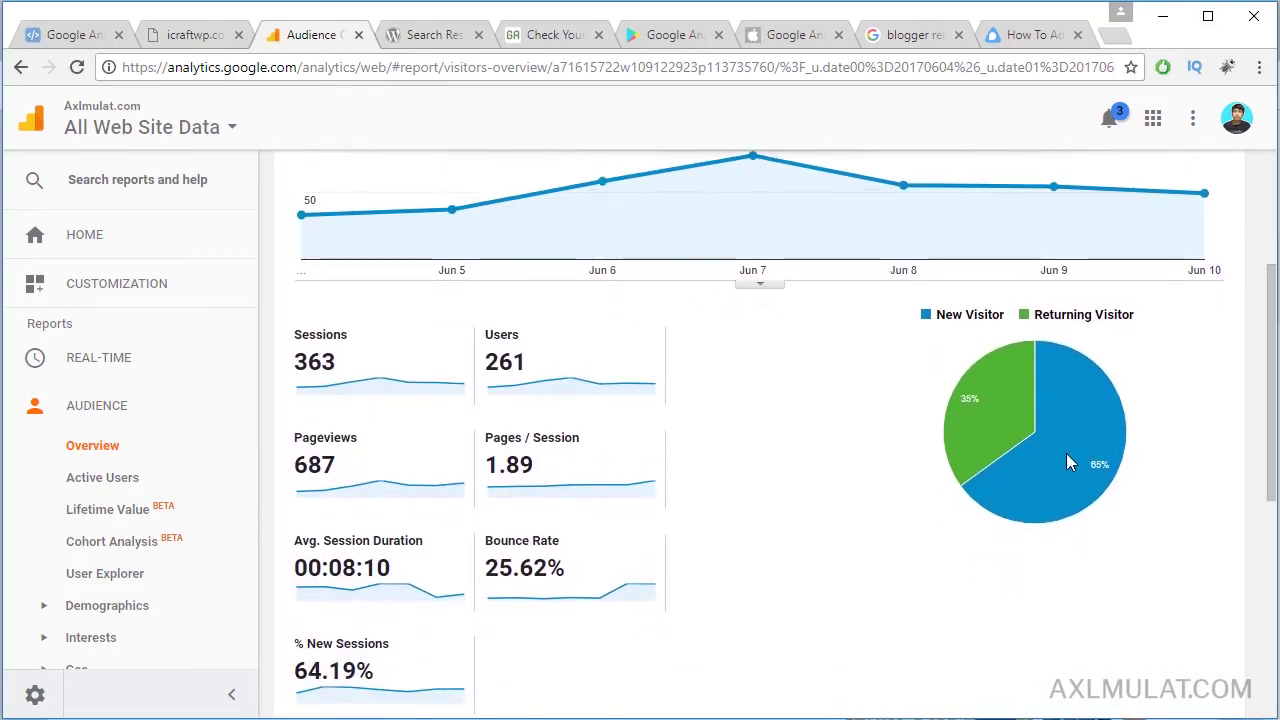